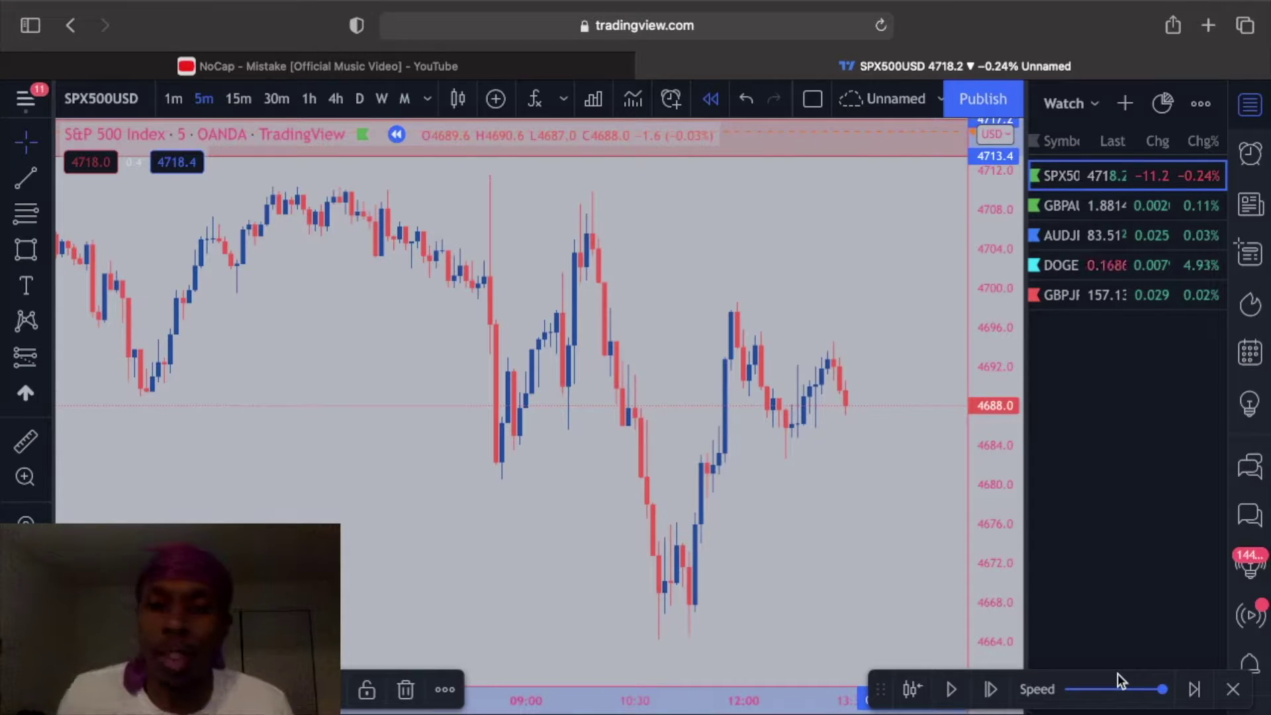
Switch the S&P 500 replay chart to the 30-minute interval
{"action": "left_click", "coordinate": [276, 99]}
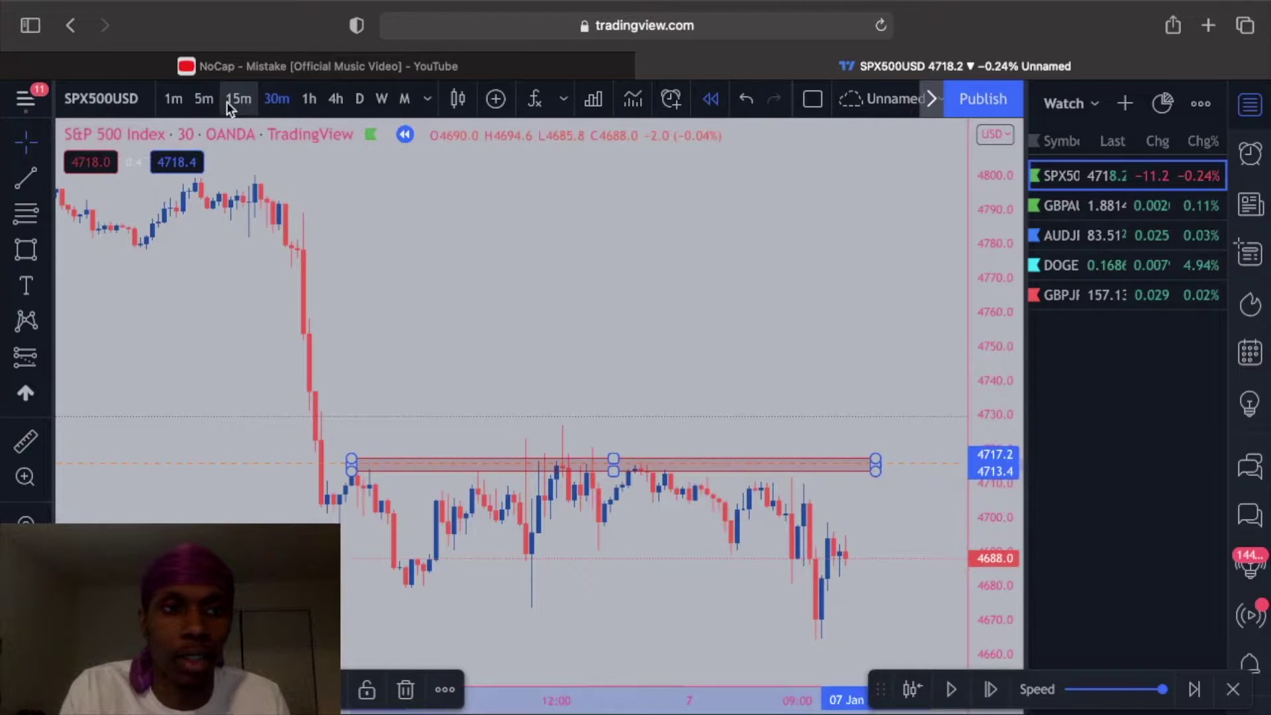
Back on 5-minute candles, draw a supply zone rectangle at 4697–4699 above the swing high
{"action": "left_click", "coordinate": [204, 99]}
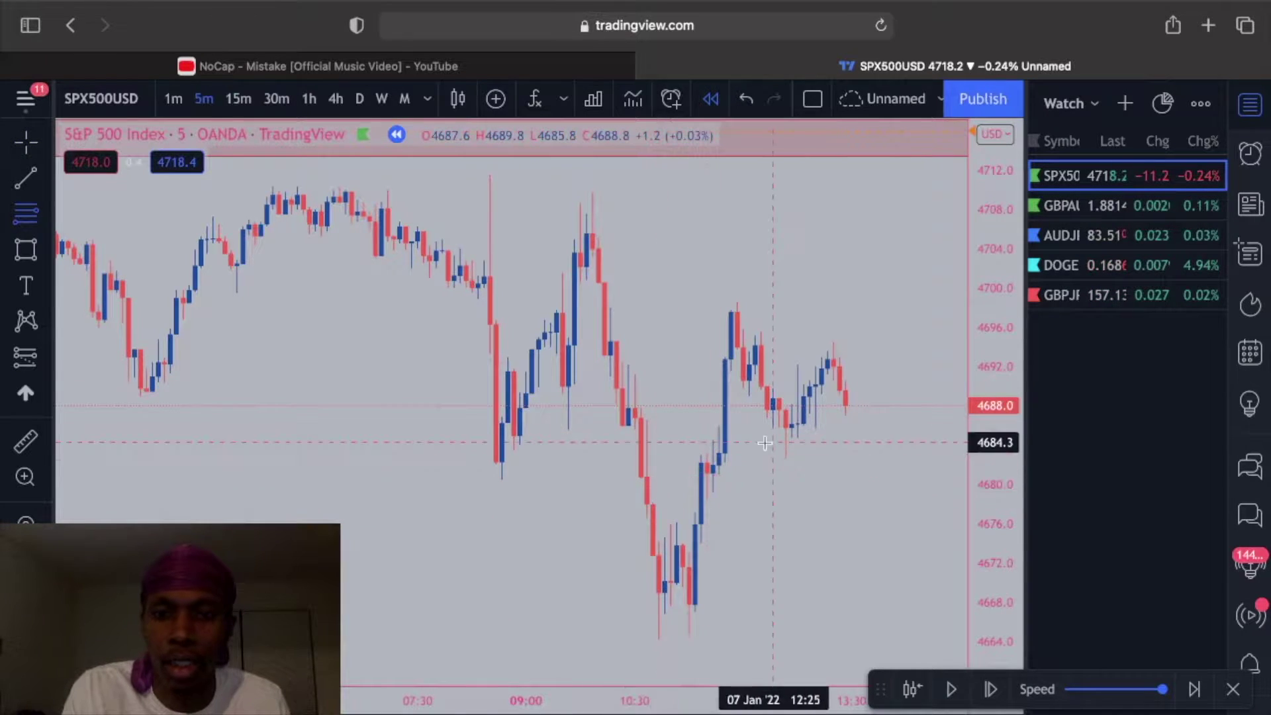
{"action": "left_click", "coordinate": [26, 248]}
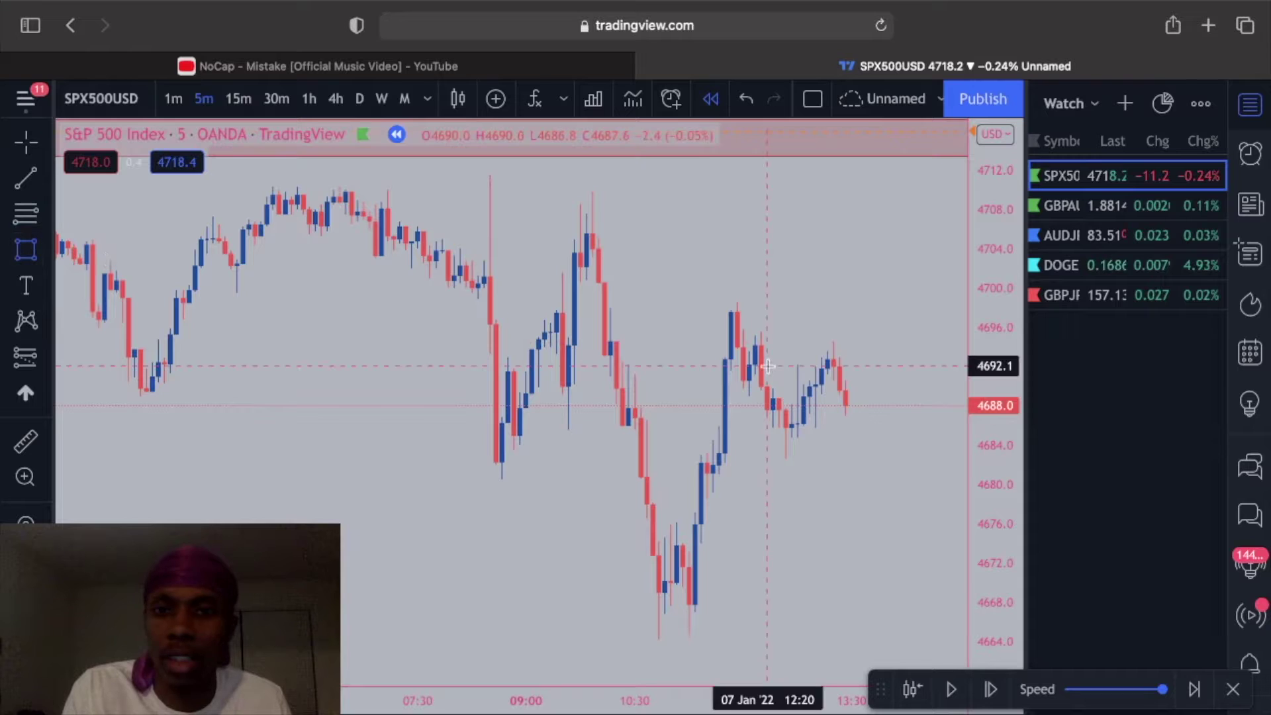
{"action": "left_click", "coordinate": [707, 311]}
{"action": "left_click", "coordinate": [887, 299]}
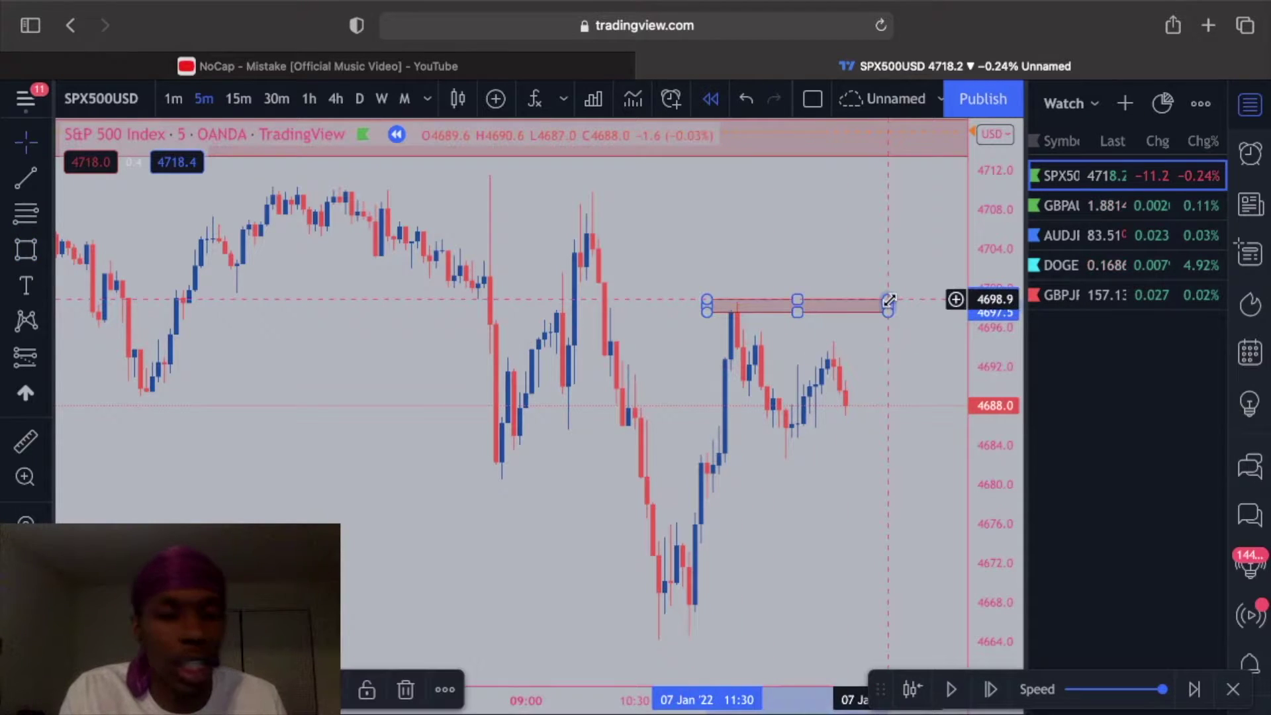
Draw a demand zone at 4683.9–4684.7, check both zones on 30m, then return to 5m
{"action": "left_click", "coordinate": [26, 258]}
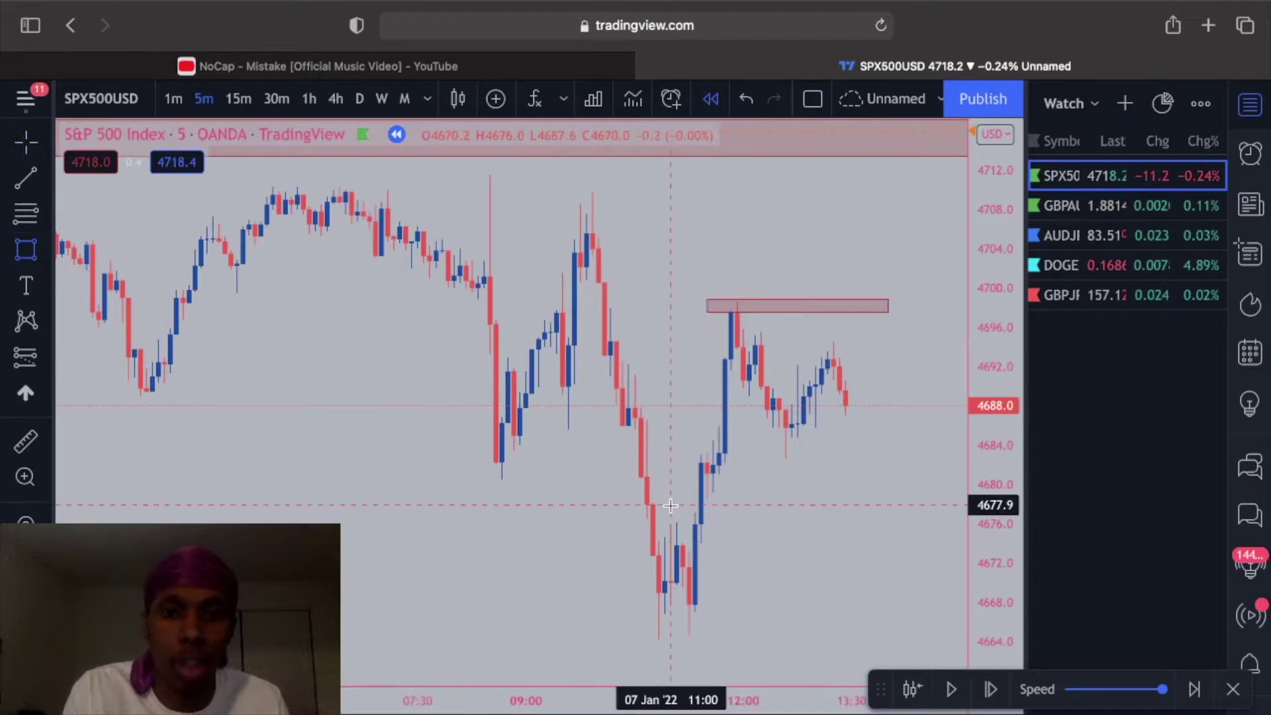
{"action": "left_click", "coordinate": [688, 443]}
{"action": "left_click", "coordinate": [891, 441]}
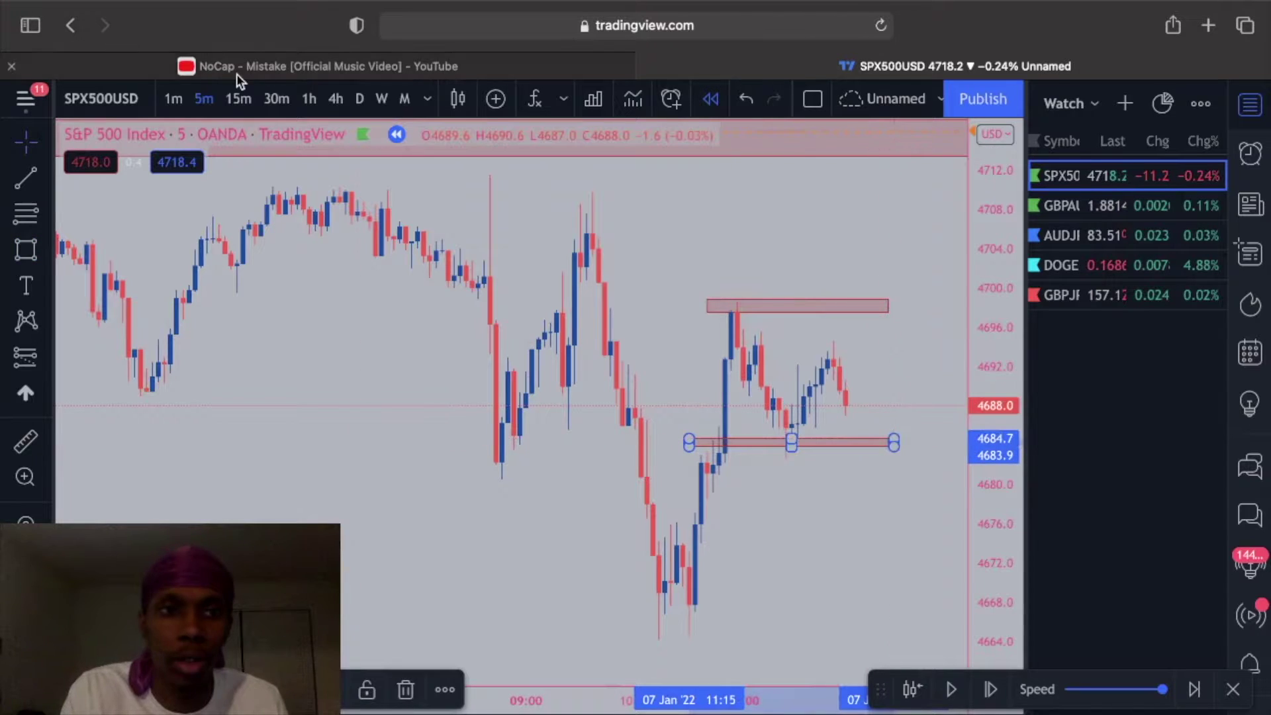
{"action": "left_click", "coordinate": [277, 98]}
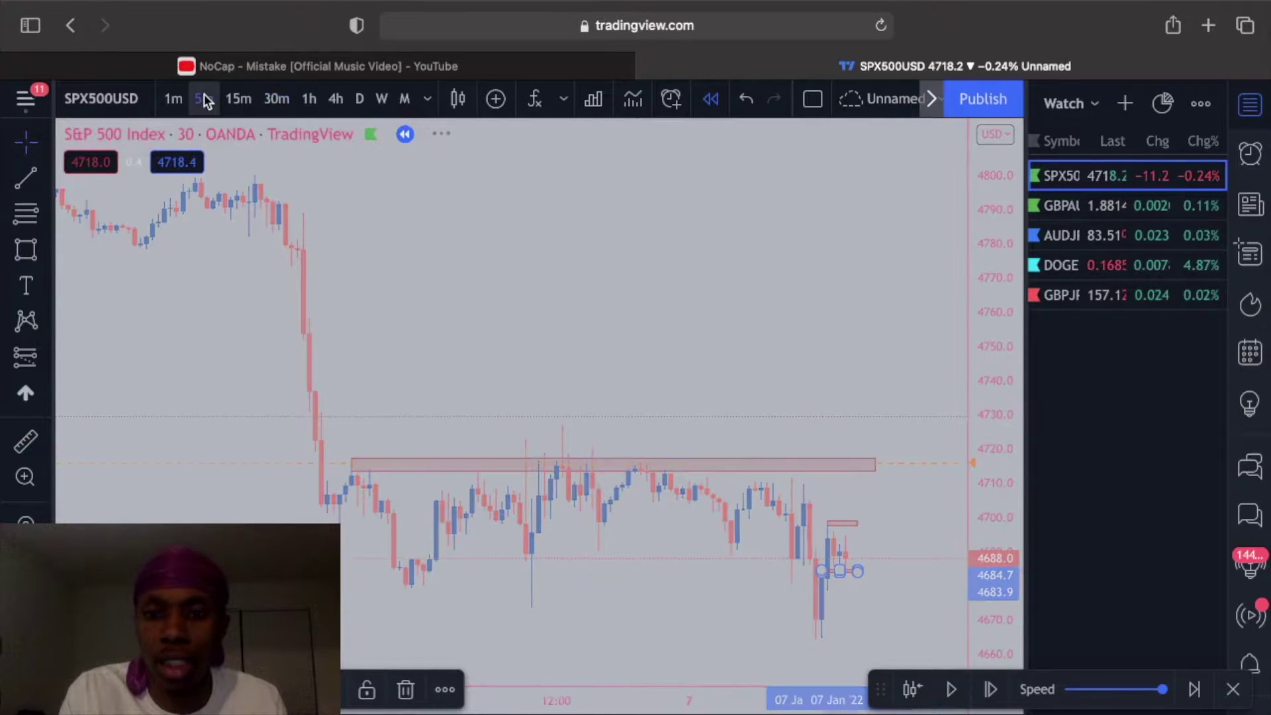
{"action": "left_click", "coordinate": [205, 99]}
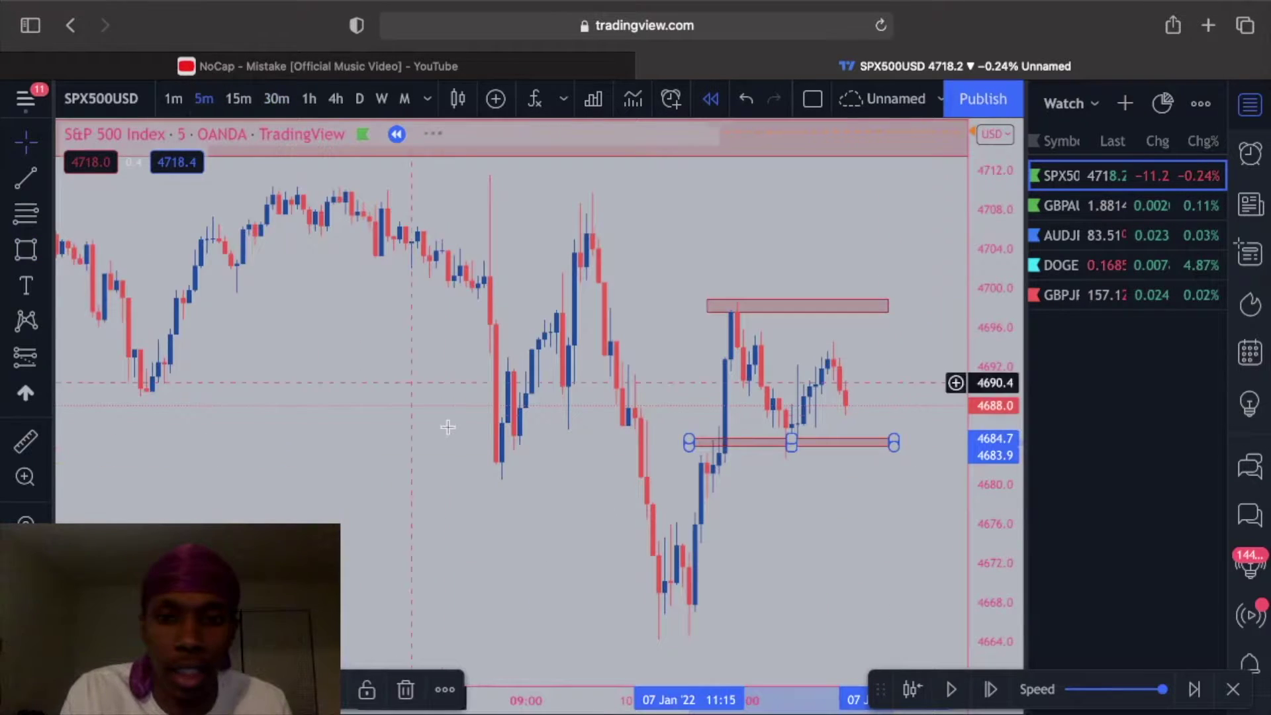
Step the replay forward seven bars until a bearish candle drops to 4681.6
{"action": "left_click", "coordinate": [990, 689]}
{"action": "left_click", "coordinate": [990, 690]}
{"action": "left_click", "coordinate": [990, 689]}
{"action": "left_click", "coordinate": [990, 689]}
{"action": "left_click", "coordinate": [990, 689]}
{"action": "left_click", "coordinate": [991, 689]}
{"action": "left_click", "coordinate": [990, 689]}
{"action": "left_click", "coordinate": [990, 690]}
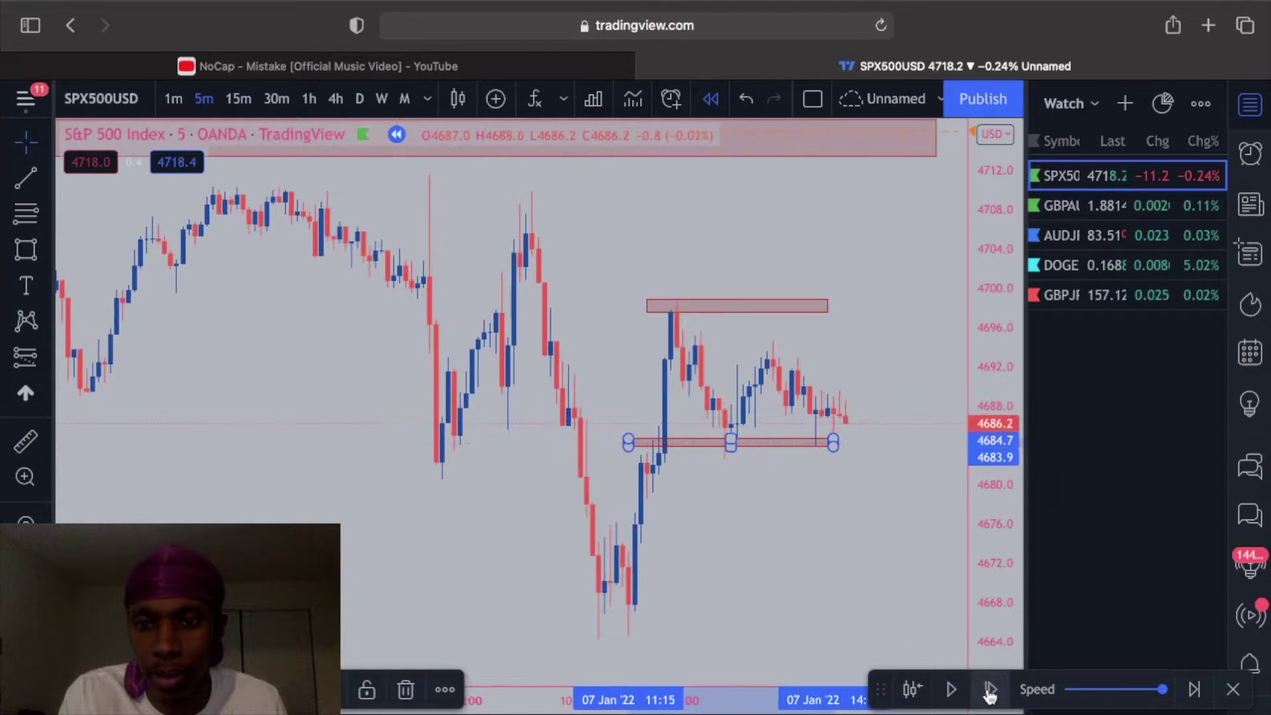
{"action": "left_click", "coordinate": [990, 690]}
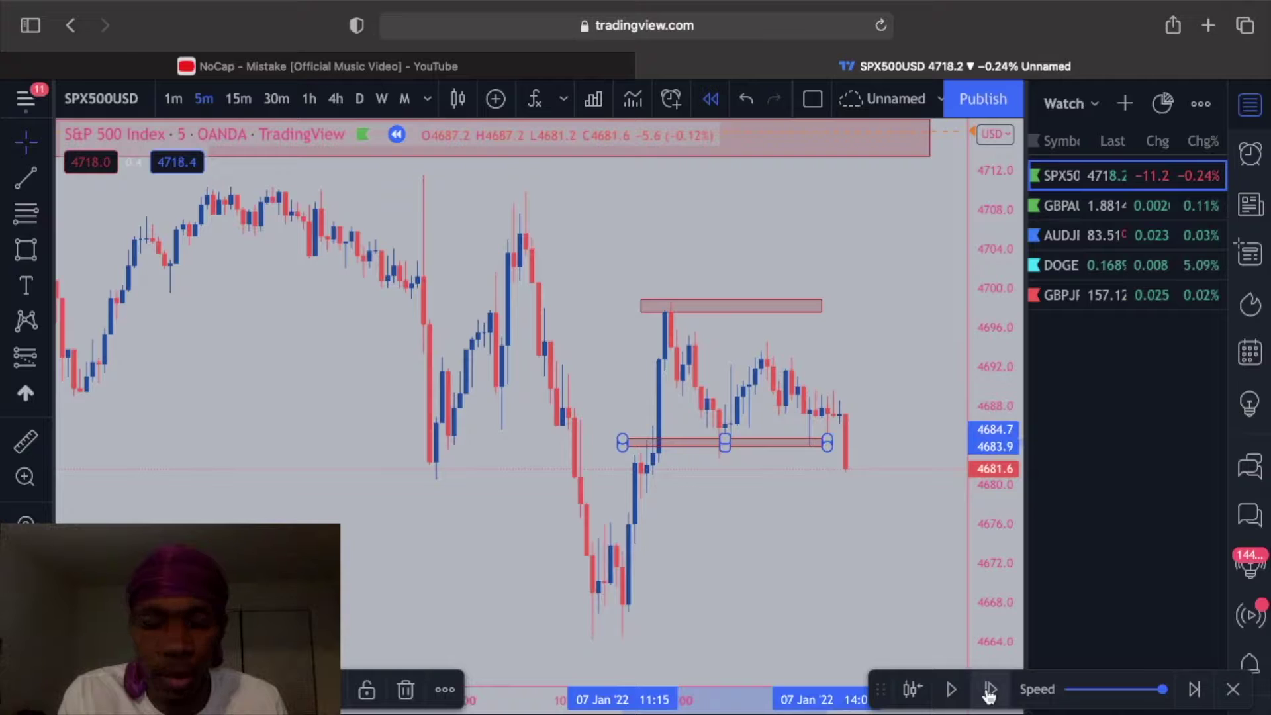
Choose the Short Position drawing and place its entry at the latest close
{"action": "left_click", "coordinate": [43, 360]}
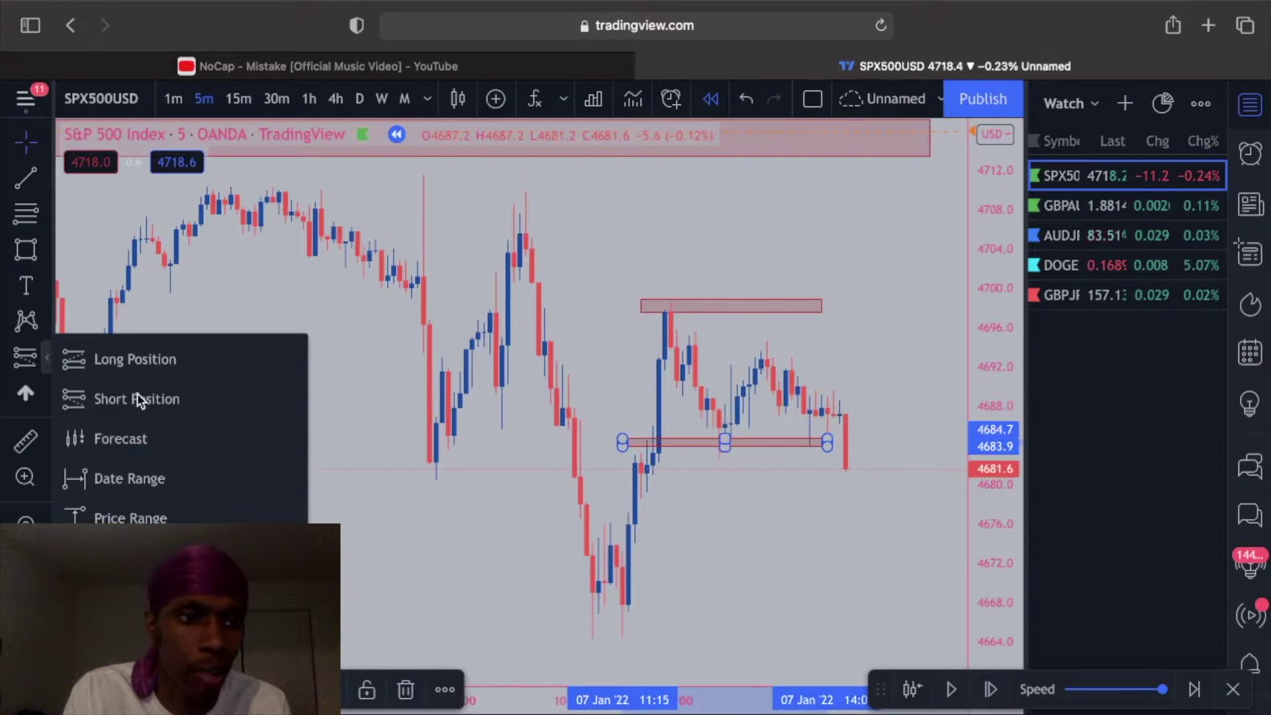
{"action": "left_click", "coordinate": [137, 397]}
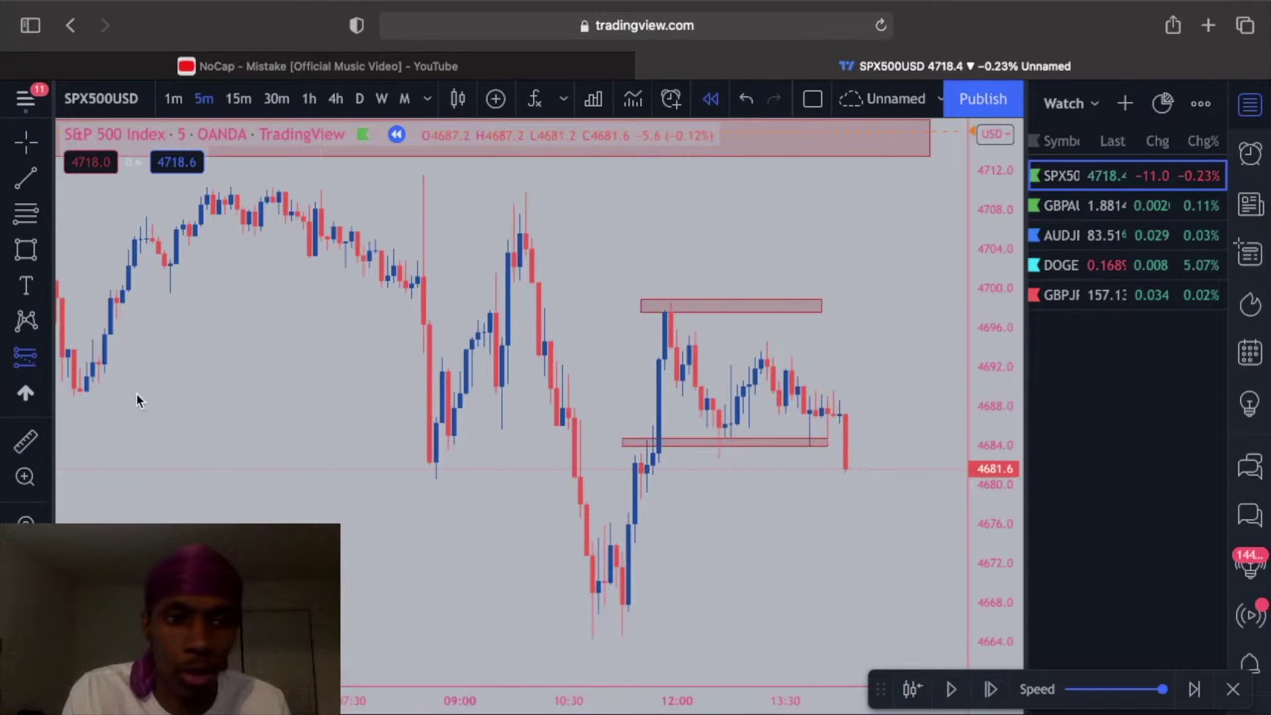
{"action": "left_click", "coordinate": [848, 466]}
Set the short's stop loss to 4692.8 and its profit target to 4664.8
{"action": "mouse_move", "coordinate": [852, 370]}
{"action": "left_mouse_down"}
{"action": "mouse_move", "coordinate": [852, 344]}
{"action": "mouse_move", "coordinate": [852, 358]}
{"action": "left_mouse_up"}
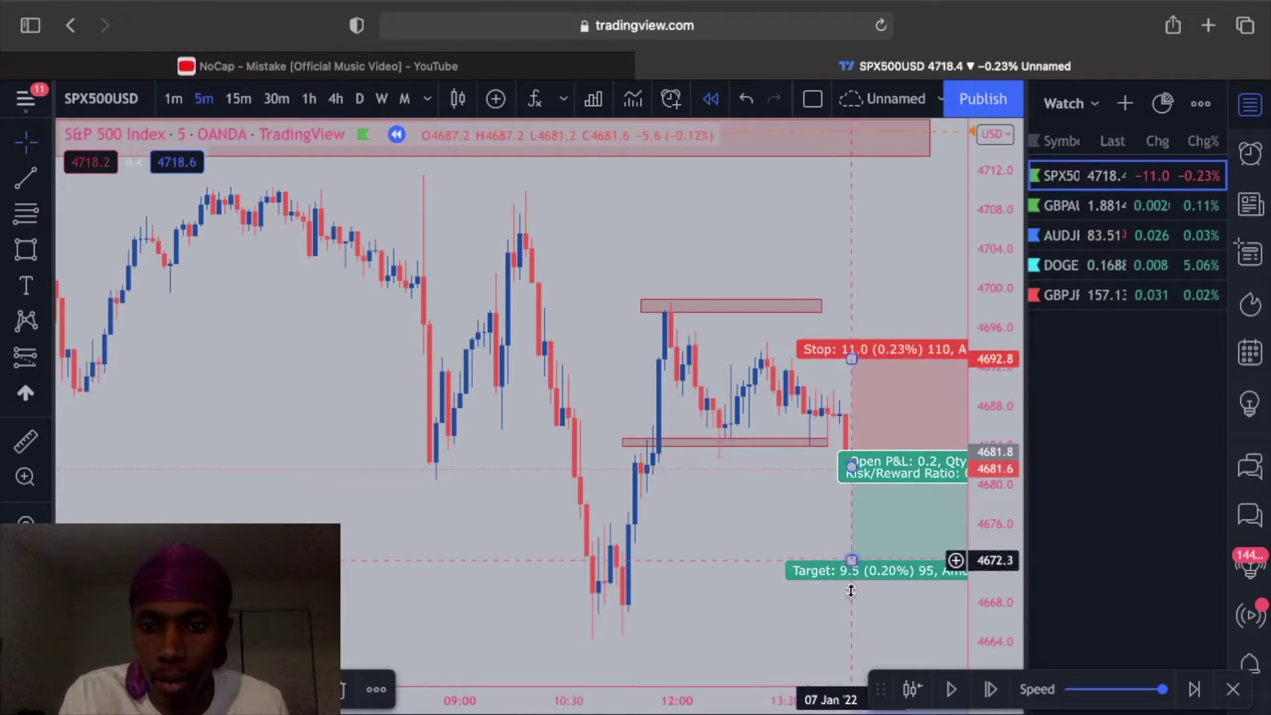
{"action": "left_click_drag", "start_coordinate": [851, 589], "coordinate": [851, 634]}
{"action": "left_click", "coordinate": [692, 585]}
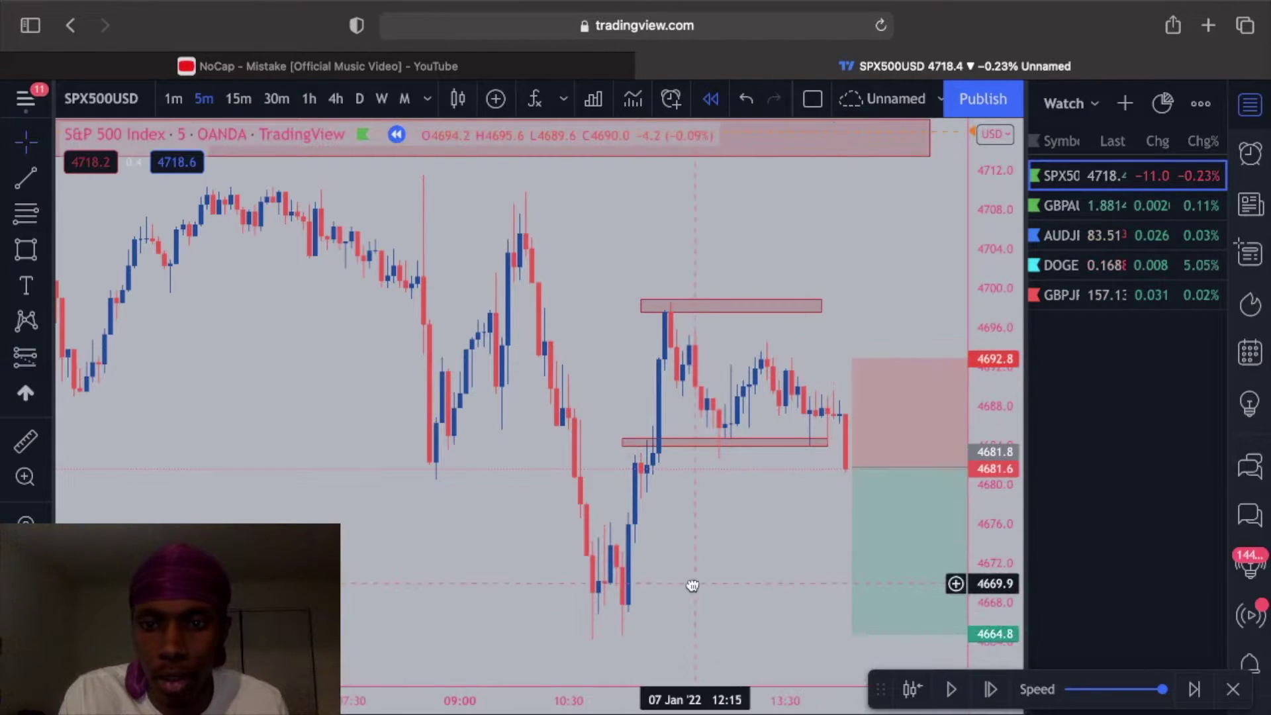
Replay four bars as price rallies into the 4692.8 stop, then select the 4684 demand zone
{"action": "scroll", "coordinate": [692, 585], "scroll_direction": "right", "scroll_amount": 2}
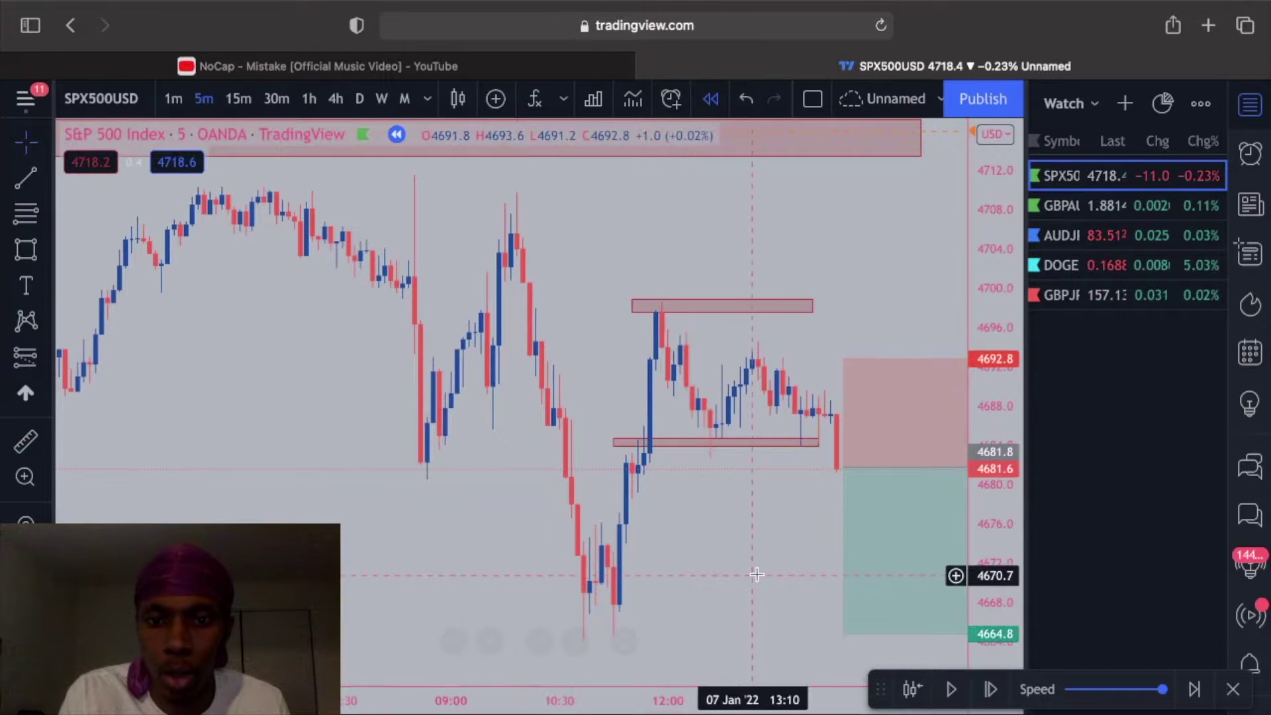
{"action": "scroll", "coordinate": [756, 574], "scroll_direction": "right", "scroll_amount": 10}
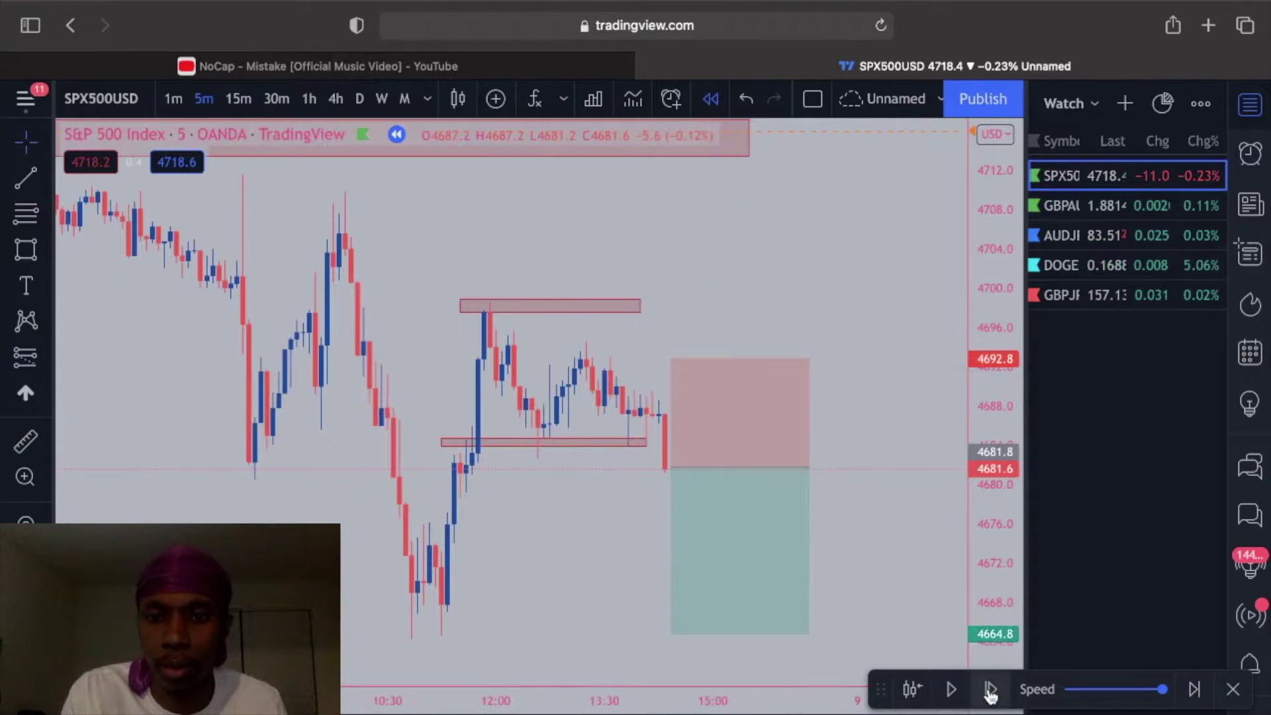
{"action": "left_click", "coordinate": [991, 689]}
{"action": "left_click", "coordinate": [990, 689]}
{"action": "left_click", "coordinate": [991, 689]}
{"action": "left_click", "coordinate": [991, 689]}
{"action": "left_click", "coordinate": [991, 689]}
{"action": "left_click", "coordinate": [991, 689]}
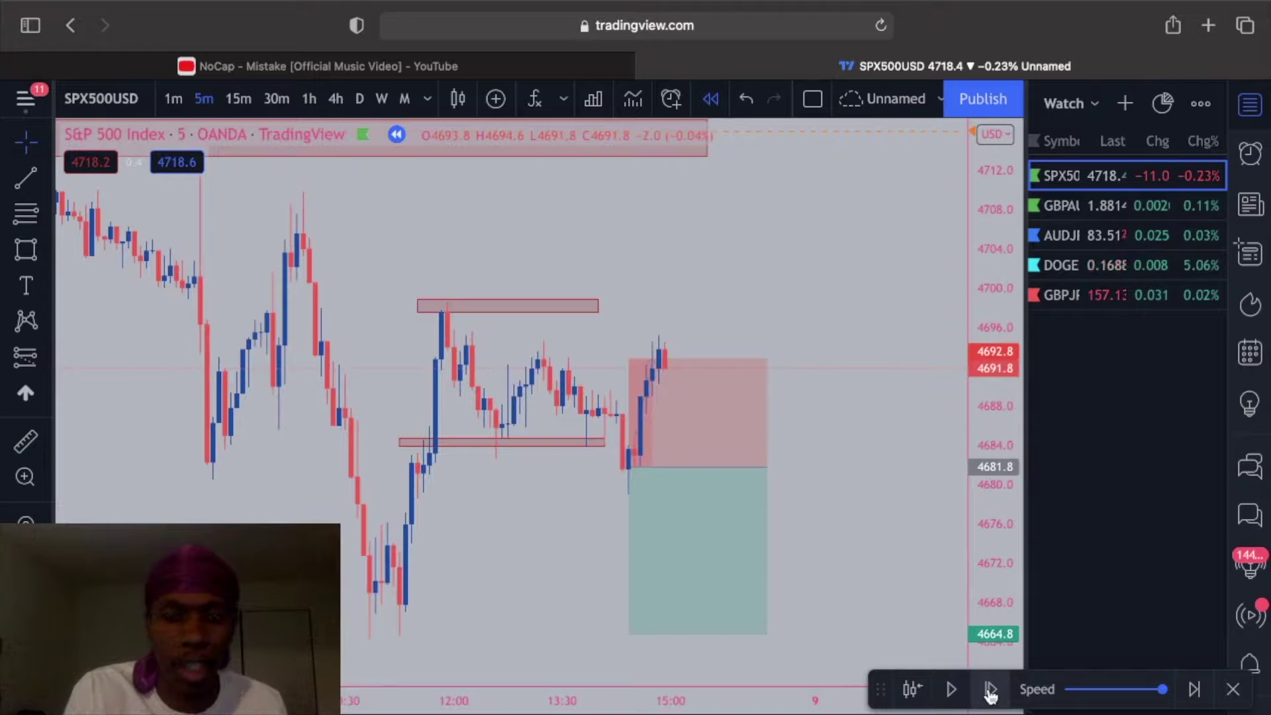
{"action": "mouse_move", "coordinate": [770, 586]}
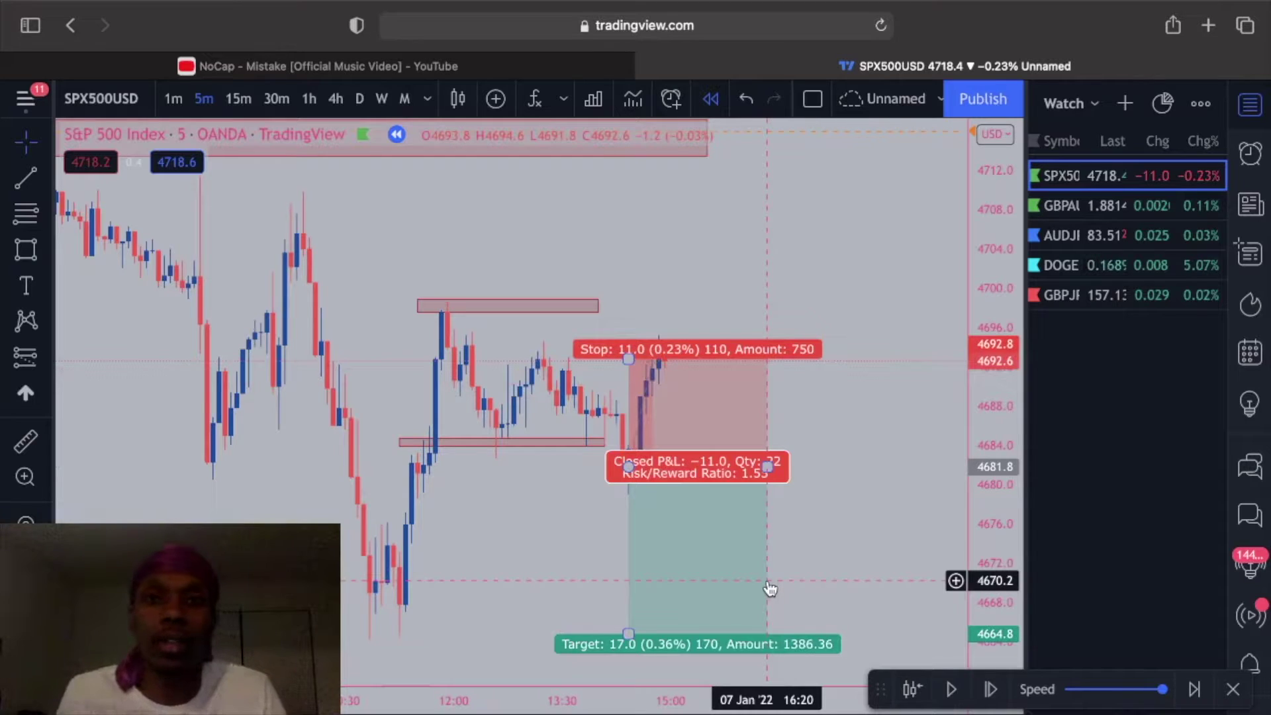
{"action": "left_click", "coordinate": [606, 441]}
Extend the 4684 demand zone further right and advance the replay about nine bars
{"action": "left_click_drag", "start_coordinate": [635, 443], "coordinate": [671, 442]}
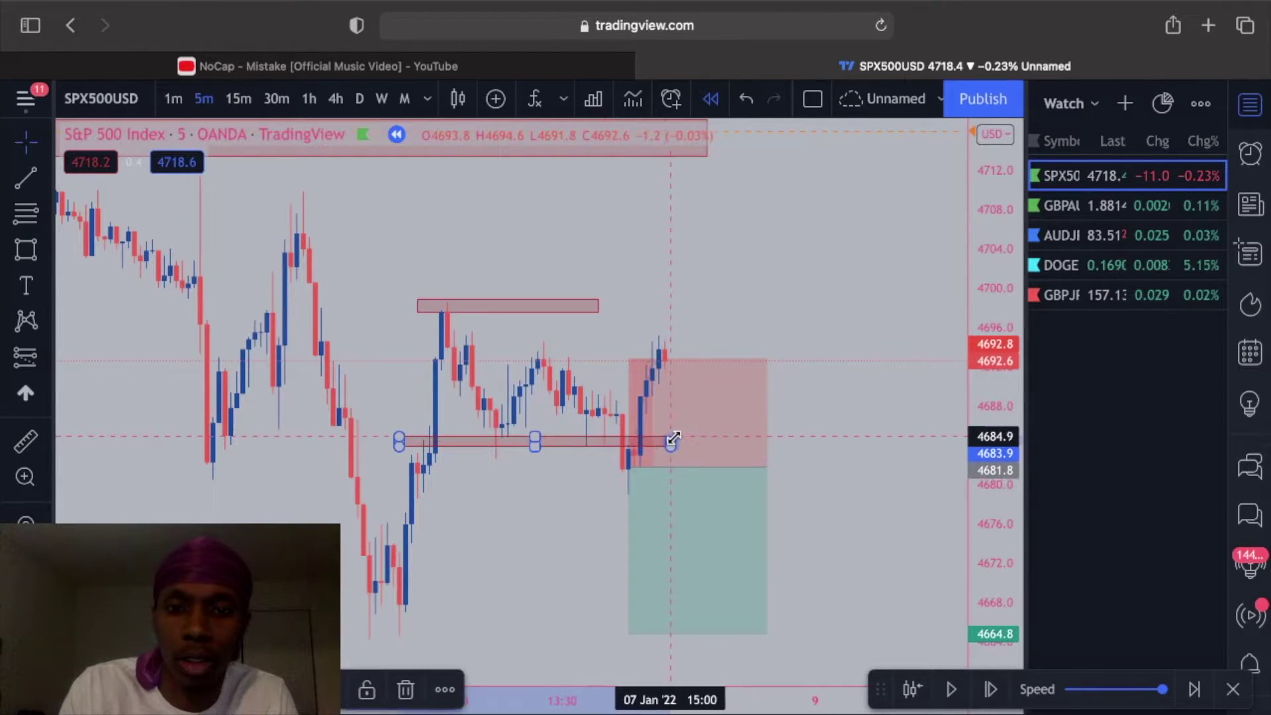
{"action": "left_click", "coordinate": [990, 689]}
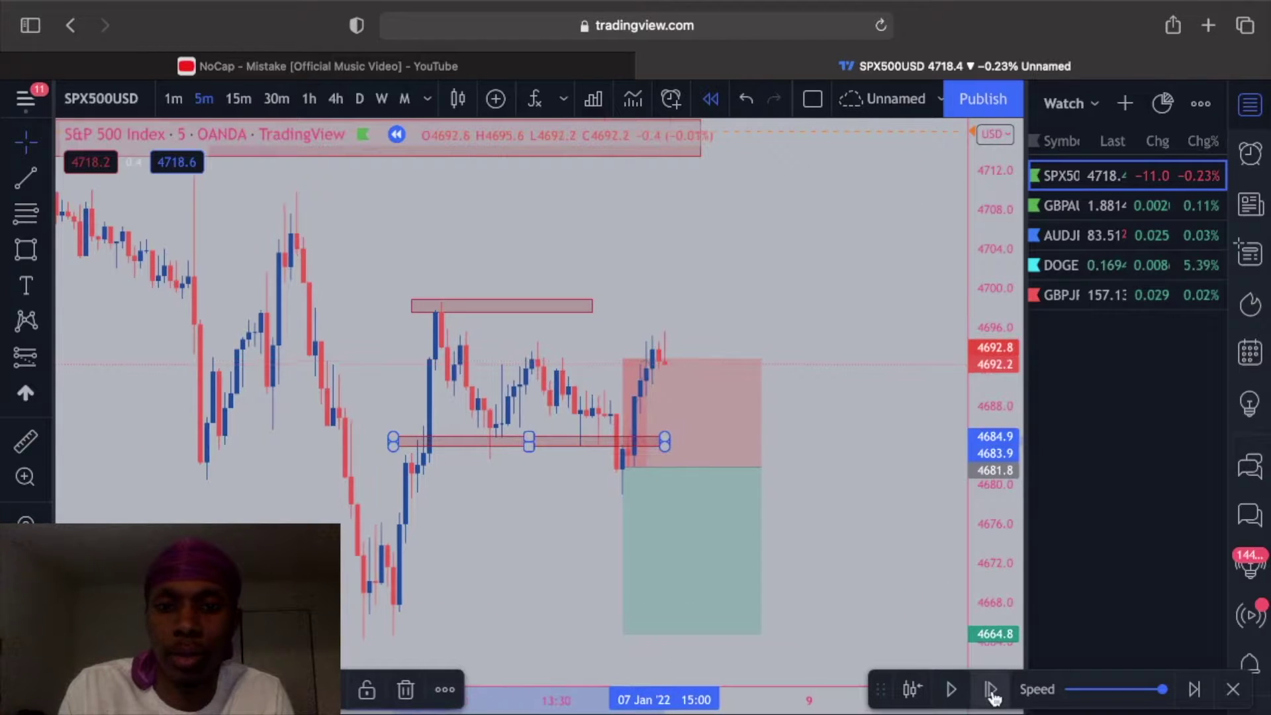
{"action": "left_click", "coordinate": [990, 689]}
{"action": "left_click", "coordinate": [990, 689]}
{"action": "left_click", "coordinate": [991, 689]}
{"action": "left_click", "coordinate": [990, 689]}
{"action": "double_click", "coordinate": [990, 689]}
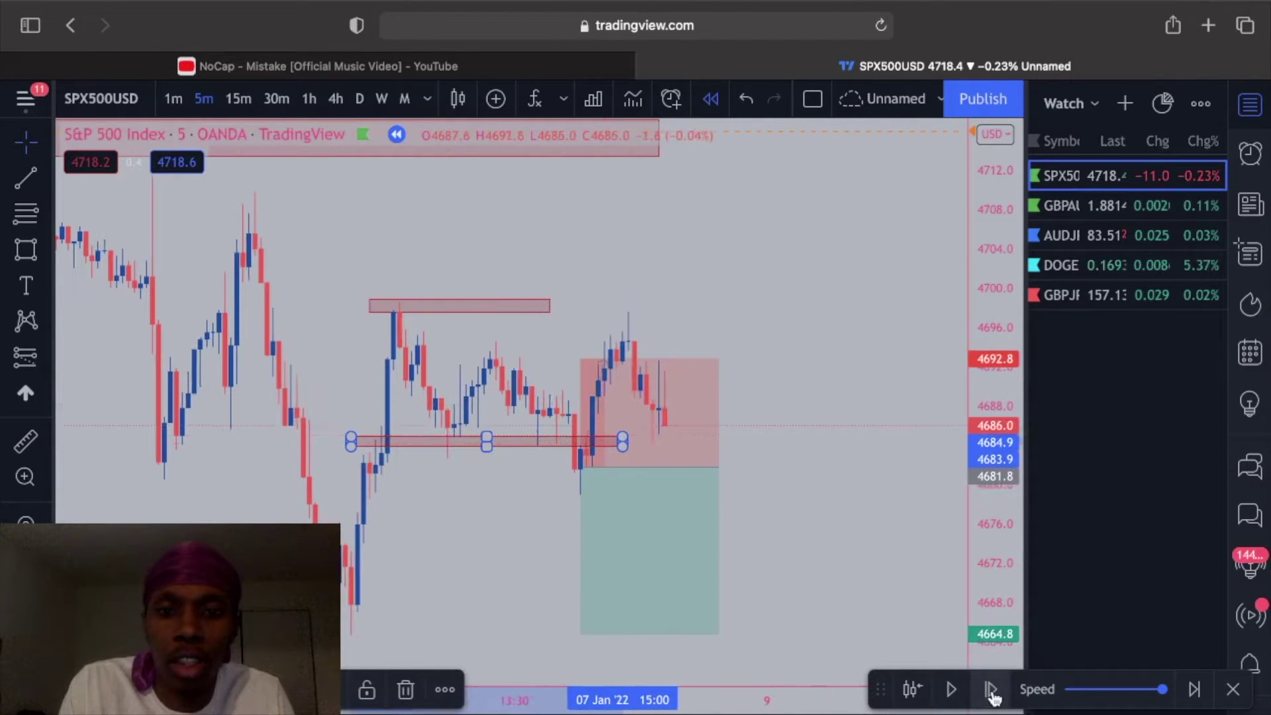
{"action": "left_click", "coordinate": [991, 689]}
{"action": "left_click", "coordinate": [990, 689]}
{"action": "left_click", "coordinate": [990, 689]}
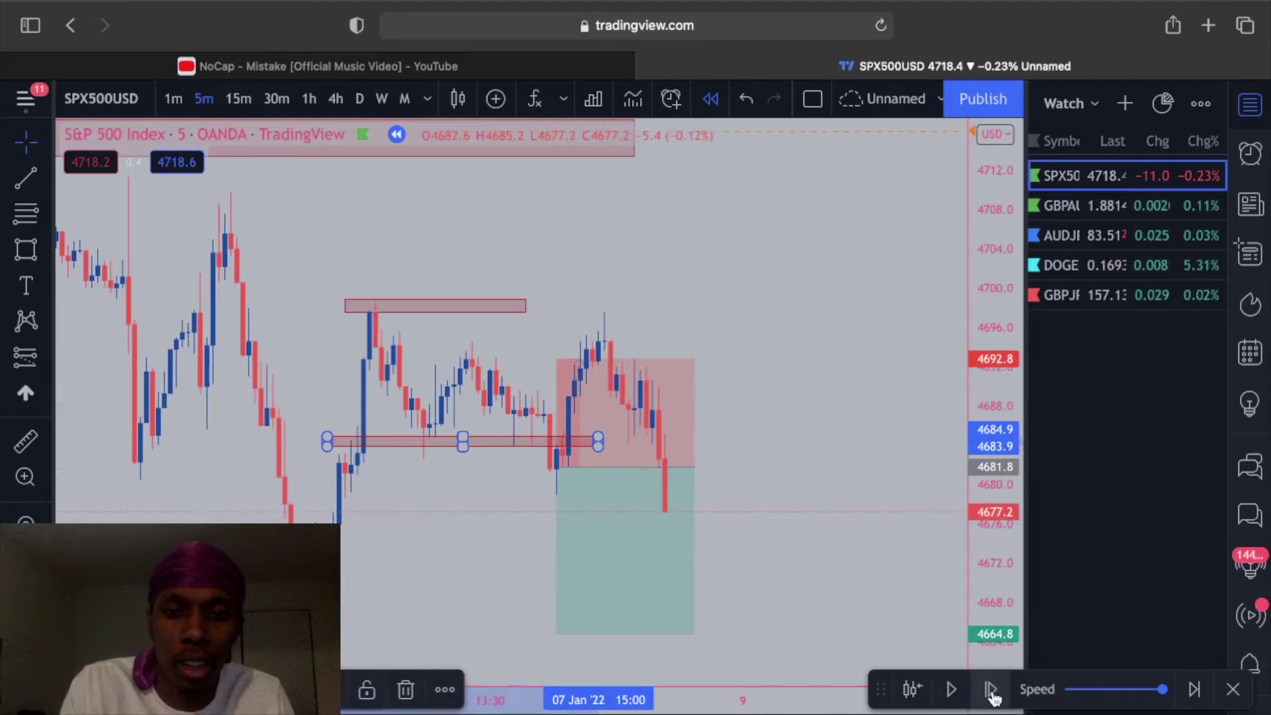
Pick a position drawing from the list, then cancel it and return to plain navigation
{"action": "left_click", "coordinate": [41, 360]}
{"action": "left_click", "coordinate": [98, 381]}
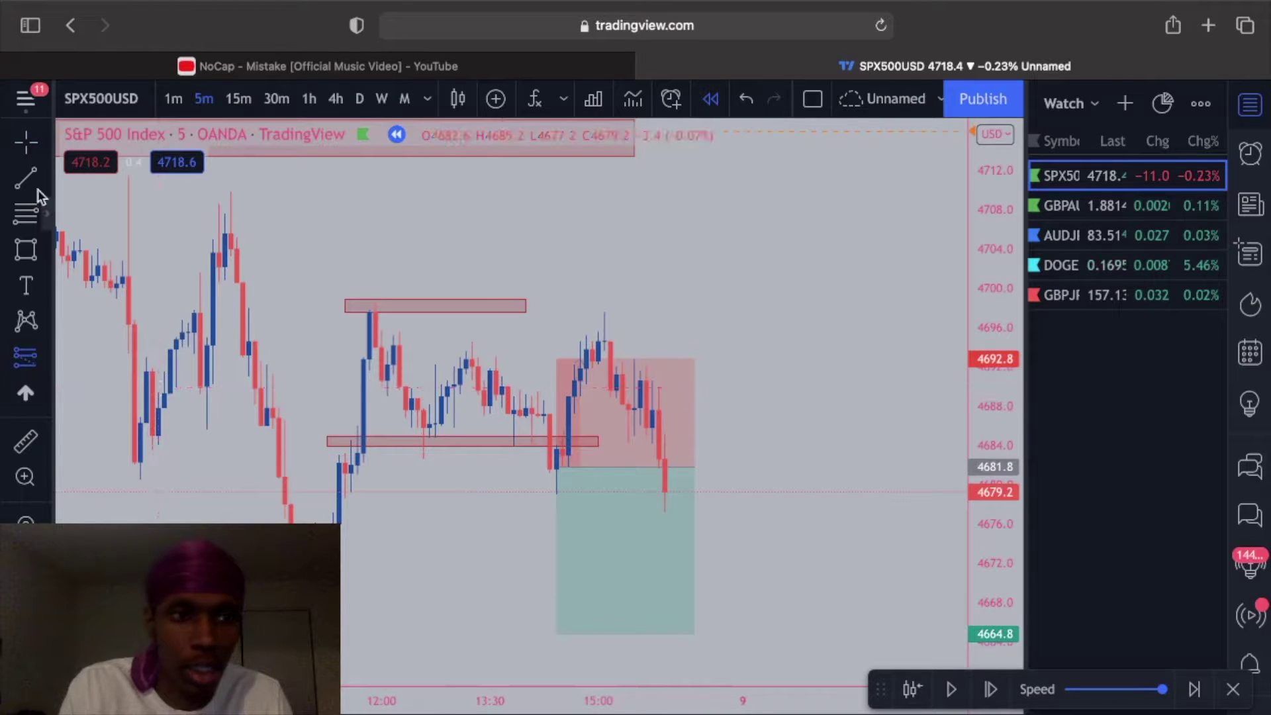
{"action": "left_click", "coordinate": [24, 149]}
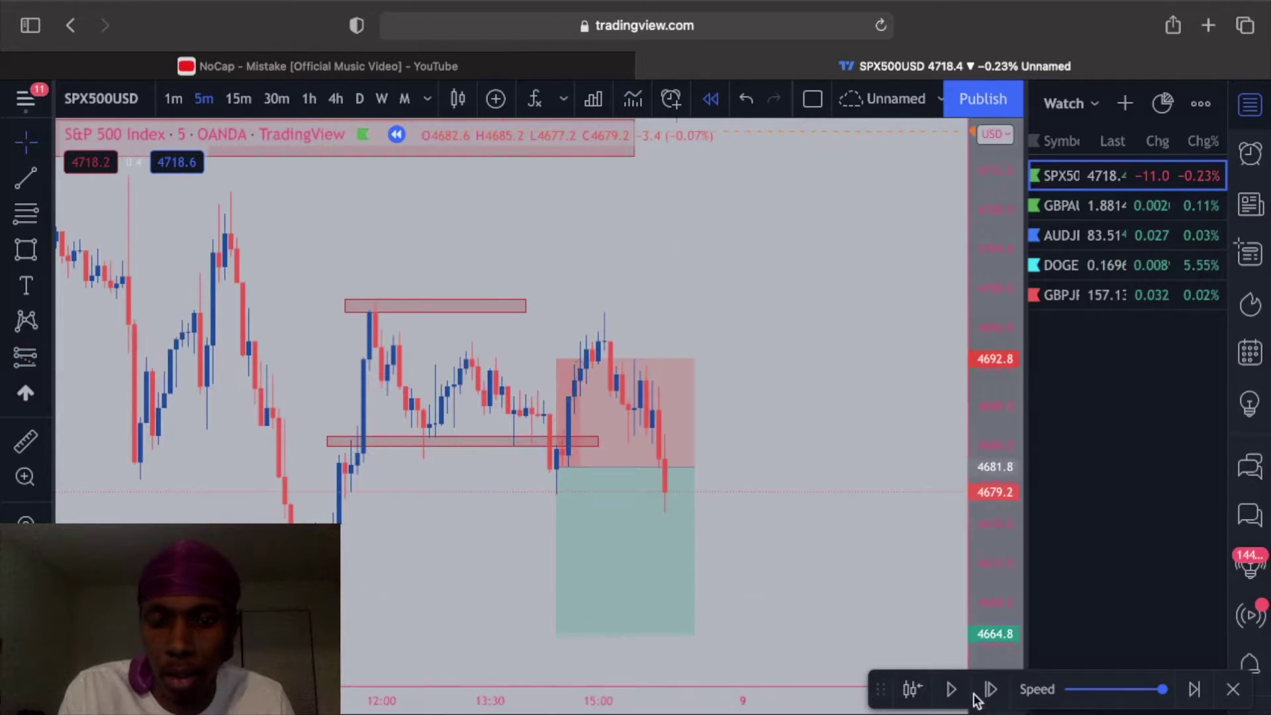
Replay ten more bars until price falls to 4661.3 below the 4664.8 target, viewed on 30m
{"action": "left_click", "coordinate": [1000, 693]}
{"action": "left_click", "coordinate": [1000, 694]}
{"action": "left_click", "coordinate": [1000, 694]}
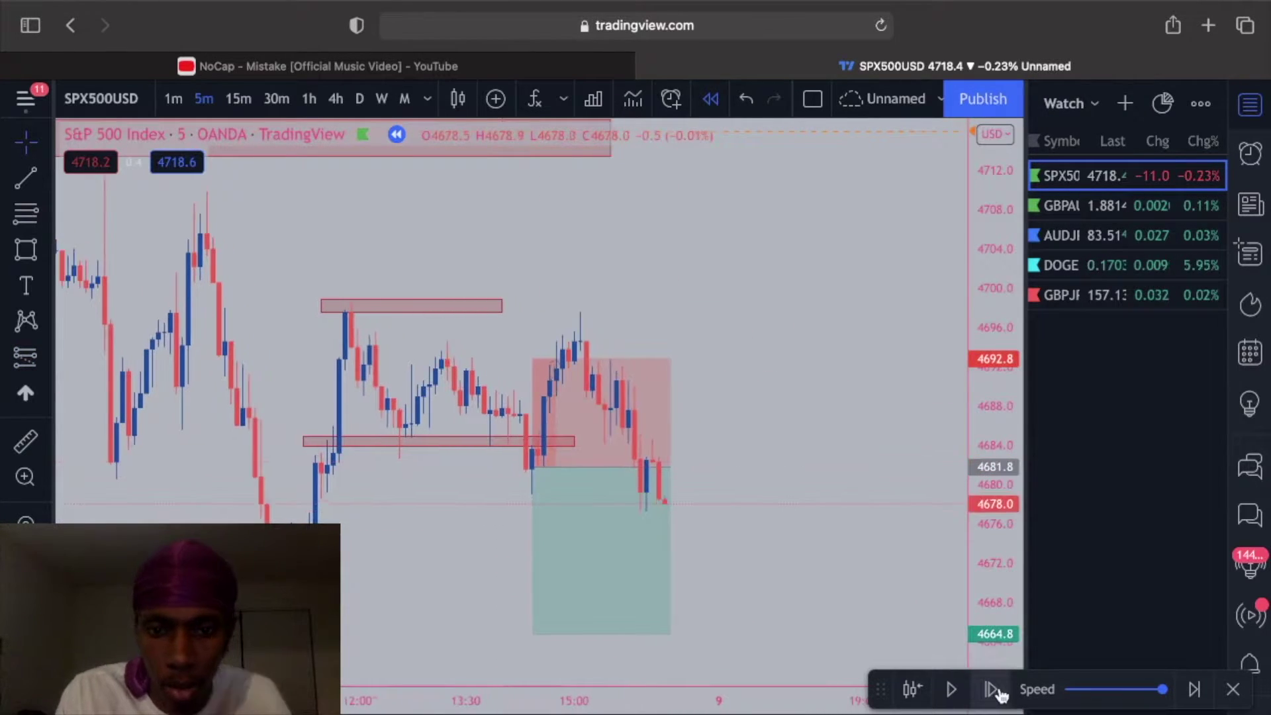
{"action": "left_click", "coordinate": [1000, 694]}
{"action": "left_click", "coordinate": [1000, 693]}
{"action": "left_click", "coordinate": [999, 694]}
{"action": "left_click", "coordinate": [999, 694]}
{"action": "left_click", "coordinate": [999, 694]}
{"action": "left_click", "coordinate": [999, 694]}
{"action": "left_click", "coordinate": [1000, 693]}
{"action": "left_click", "coordinate": [1000, 694]}
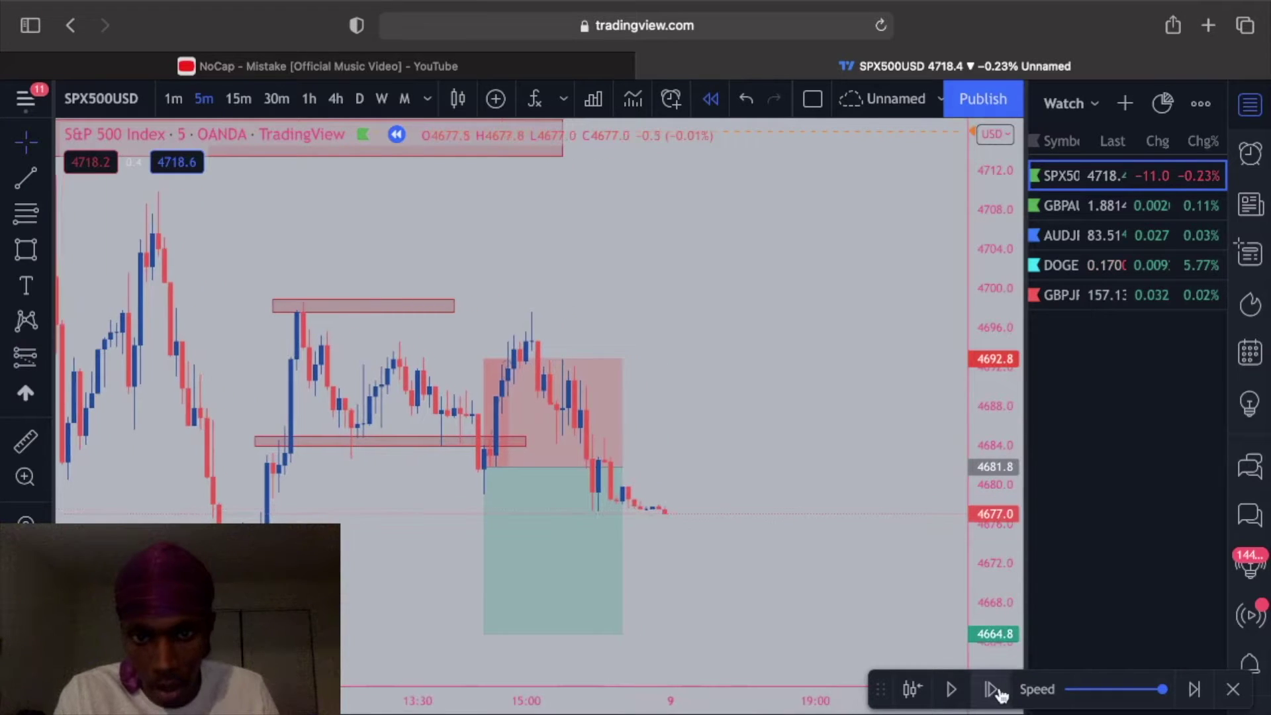
{"action": "left_click", "coordinate": [999, 694]}
{"action": "left_click", "coordinate": [999, 694]}
{"action": "left_click", "coordinate": [999, 693]}
{"action": "left_click", "coordinate": [1000, 693]}
{"action": "left_click", "coordinate": [999, 694]}
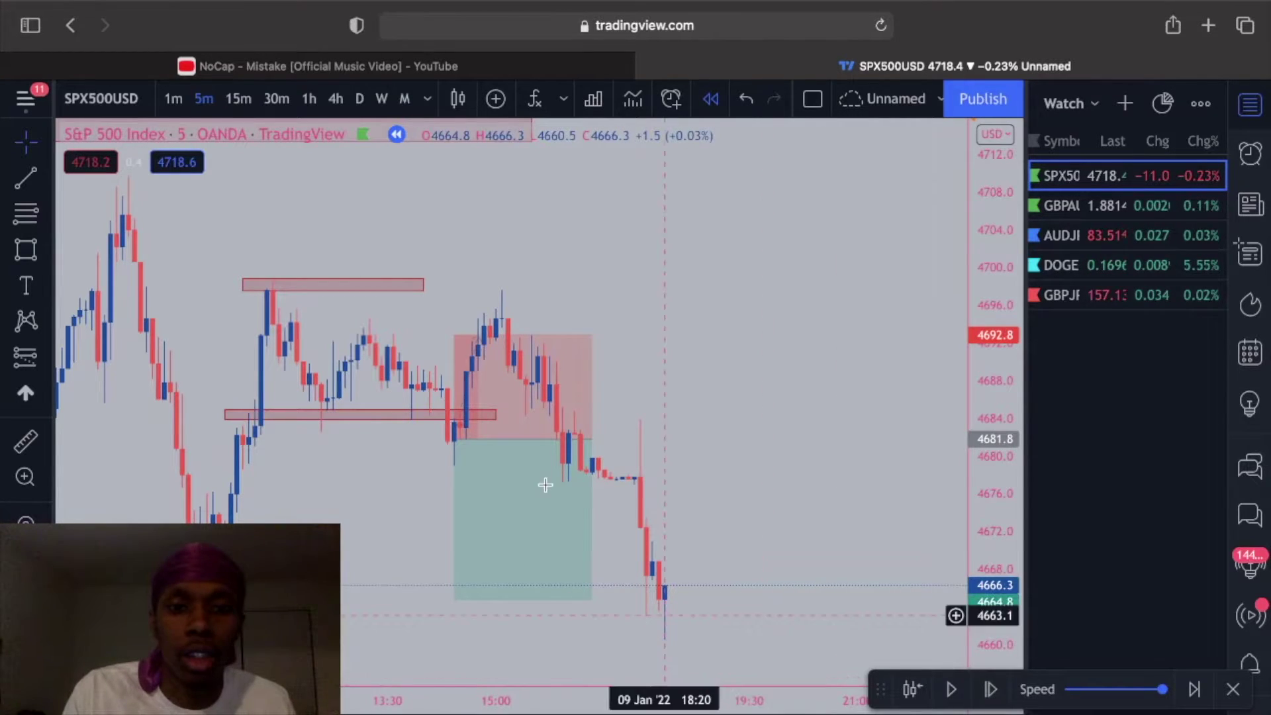
{"action": "mouse_move", "coordinate": [537, 424]}
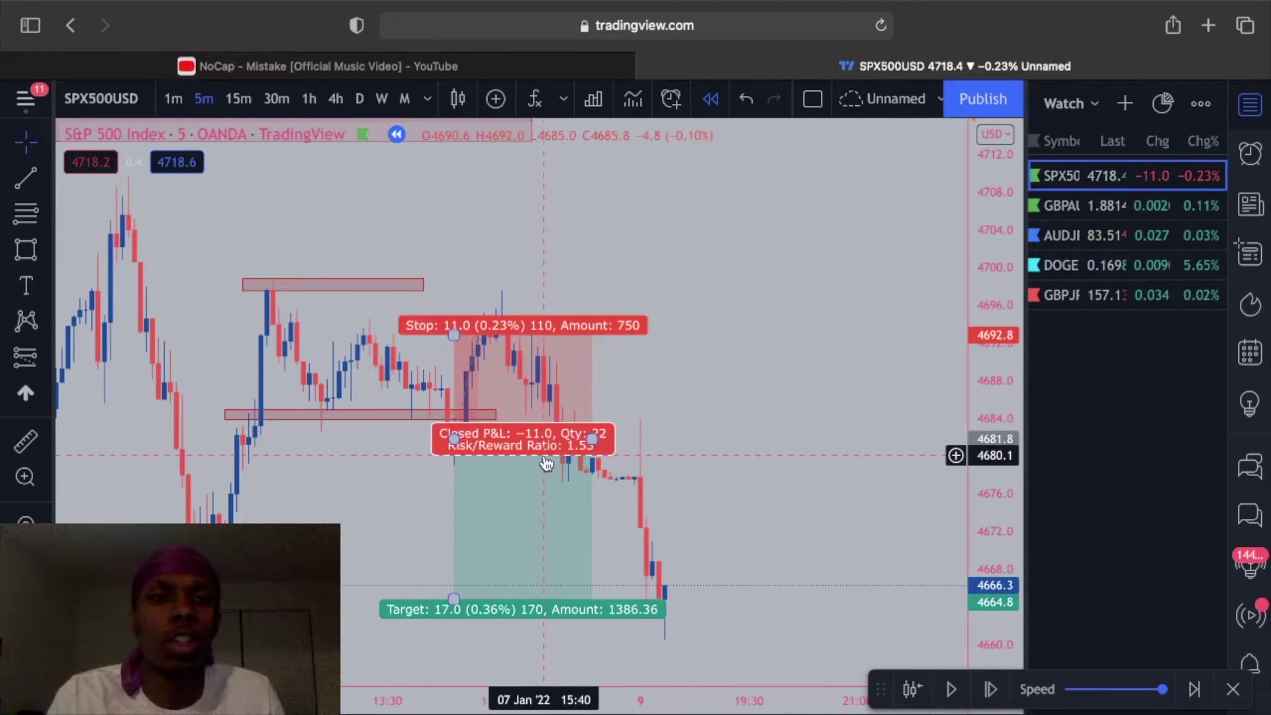
{"action": "left_click", "coordinate": [284, 101]}
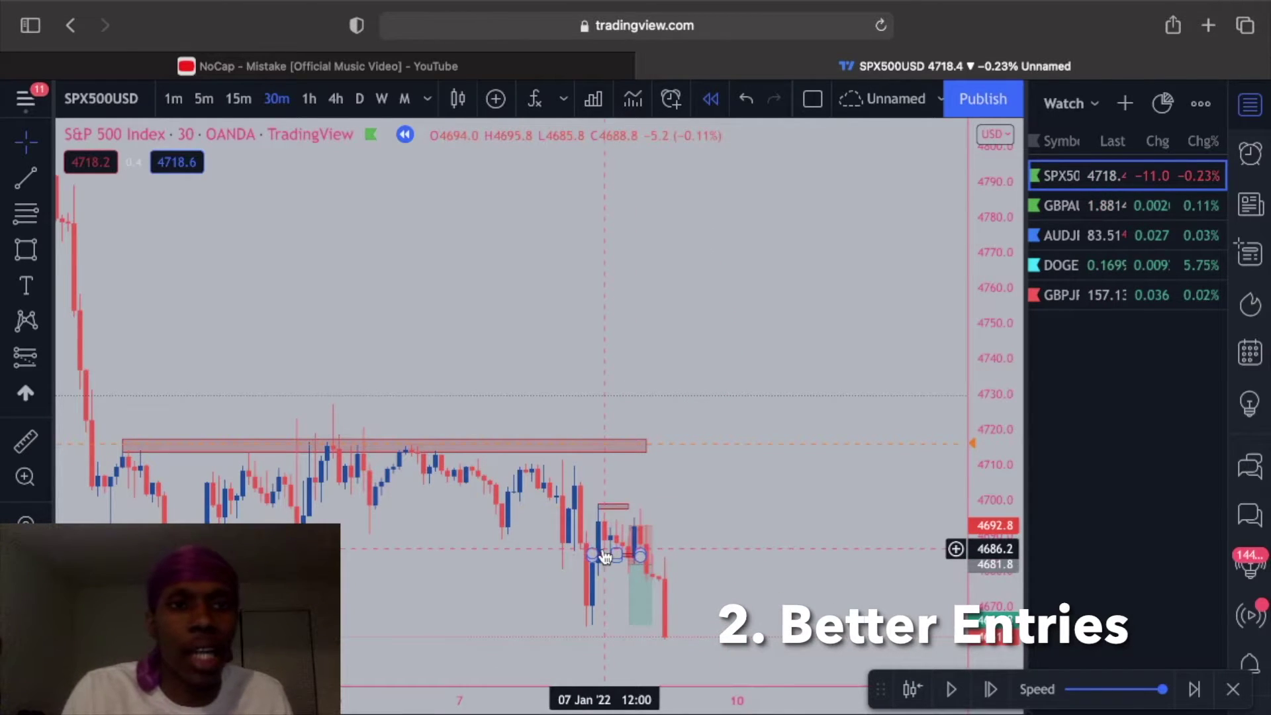
Toggle 5m then 30m and pan back to the sharp drop before the red zone
{"action": "left_click", "coordinate": [203, 100]}
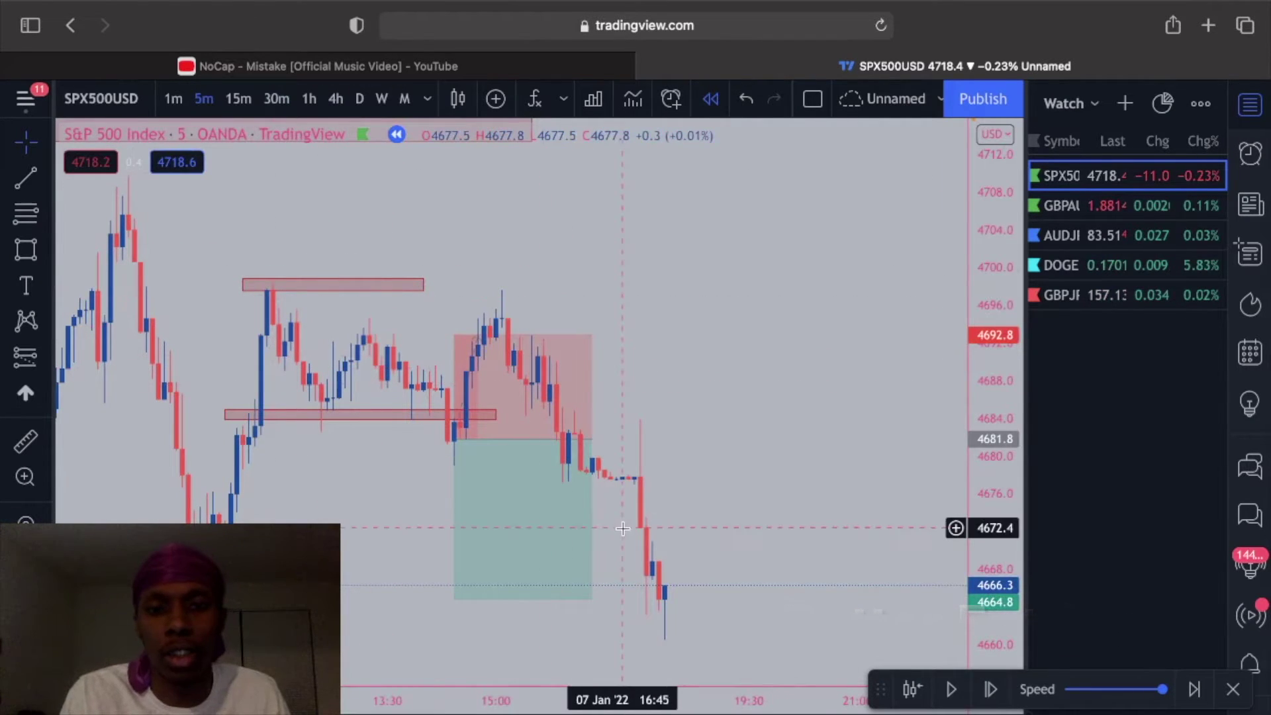
{"action": "left_click", "coordinate": [278, 99]}
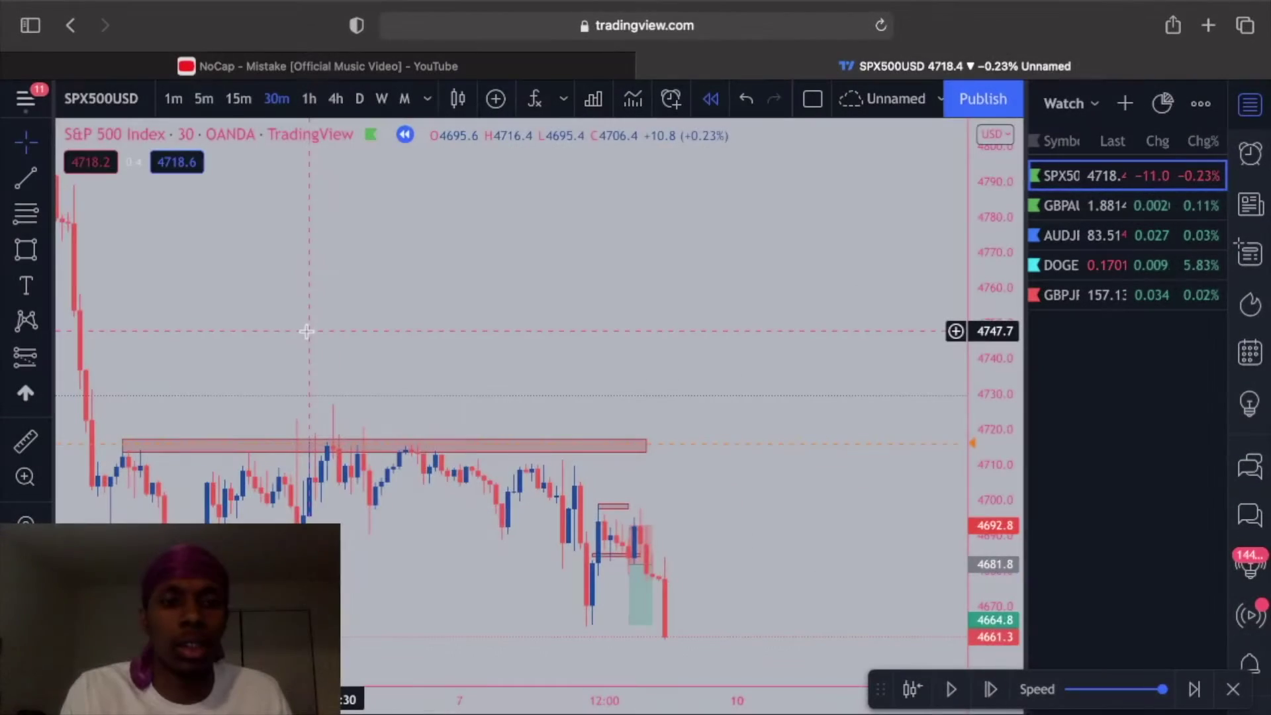
{"action": "left_click_drag", "start_coordinate": [307, 332], "coordinate": [647, 422]}
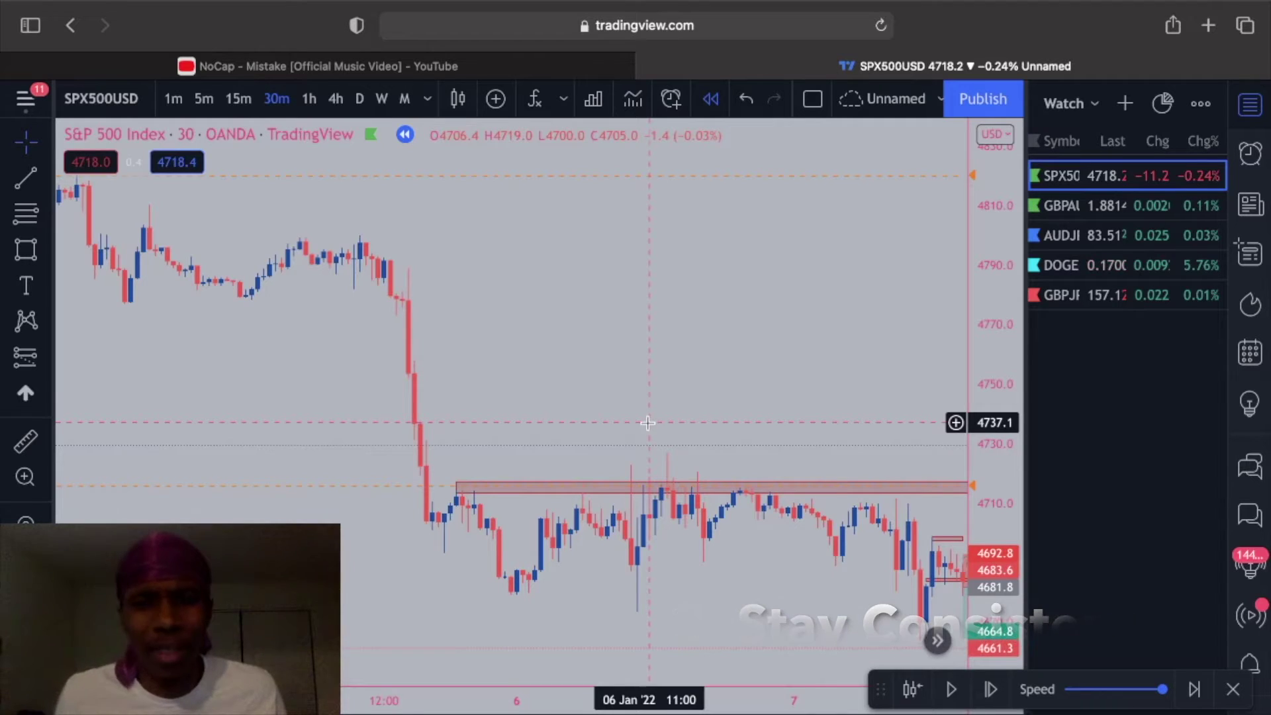
Pan back to the latest candles and step the 30-minute replay forward fourteen bars
{"action": "left_click_drag", "start_coordinate": [647, 422], "coordinate": [394, 416]}
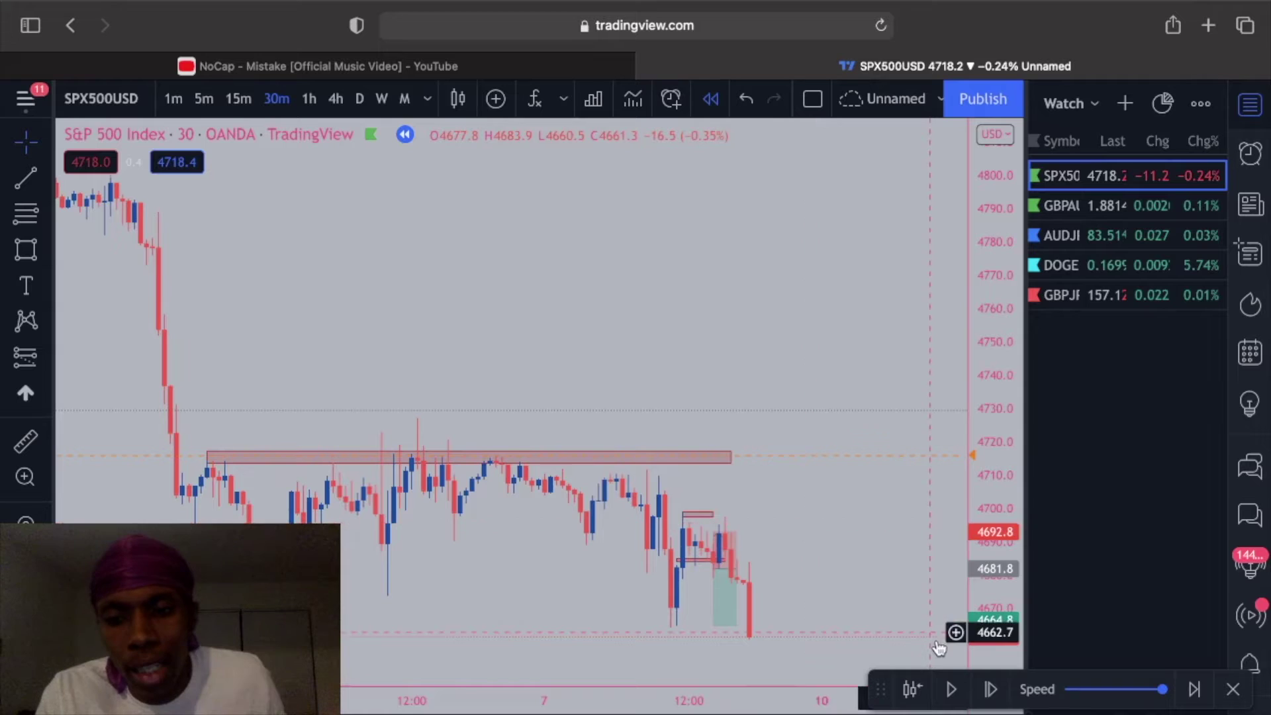
{"action": "left_click", "coordinate": [991, 691]}
{"action": "left_click", "coordinate": [991, 691]}
{"action": "left_click", "coordinate": [991, 690]}
{"action": "left_click", "coordinate": [991, 690]}
{"action": "left_click", "coordinate": [991, 690]}
{"action": "left_click", "coordinate": [991, 690]}
{"action": "left_click", "coordinate": [991, 691]}
{"action": "left_click", "coordinate": [991, 691]}
{"action": "left_click", "coordinate": [991, 691]}
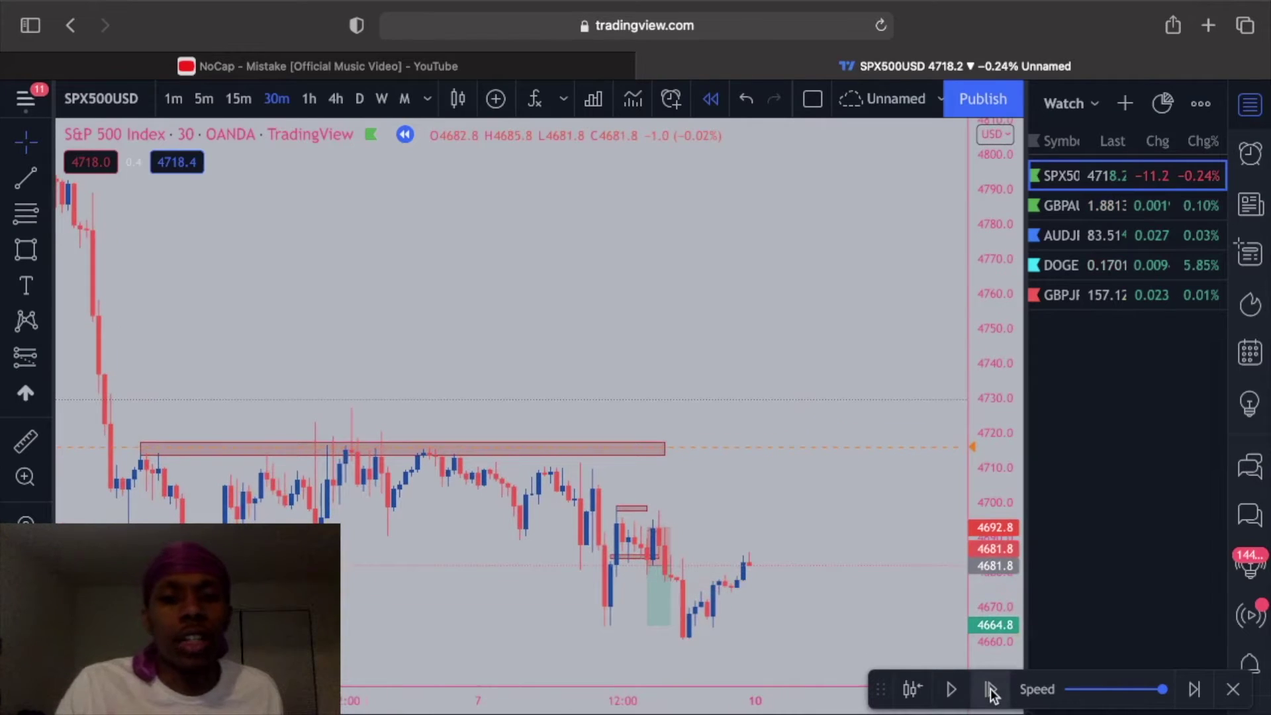
{"action": "left_click", "coordinate": [991, 691]}
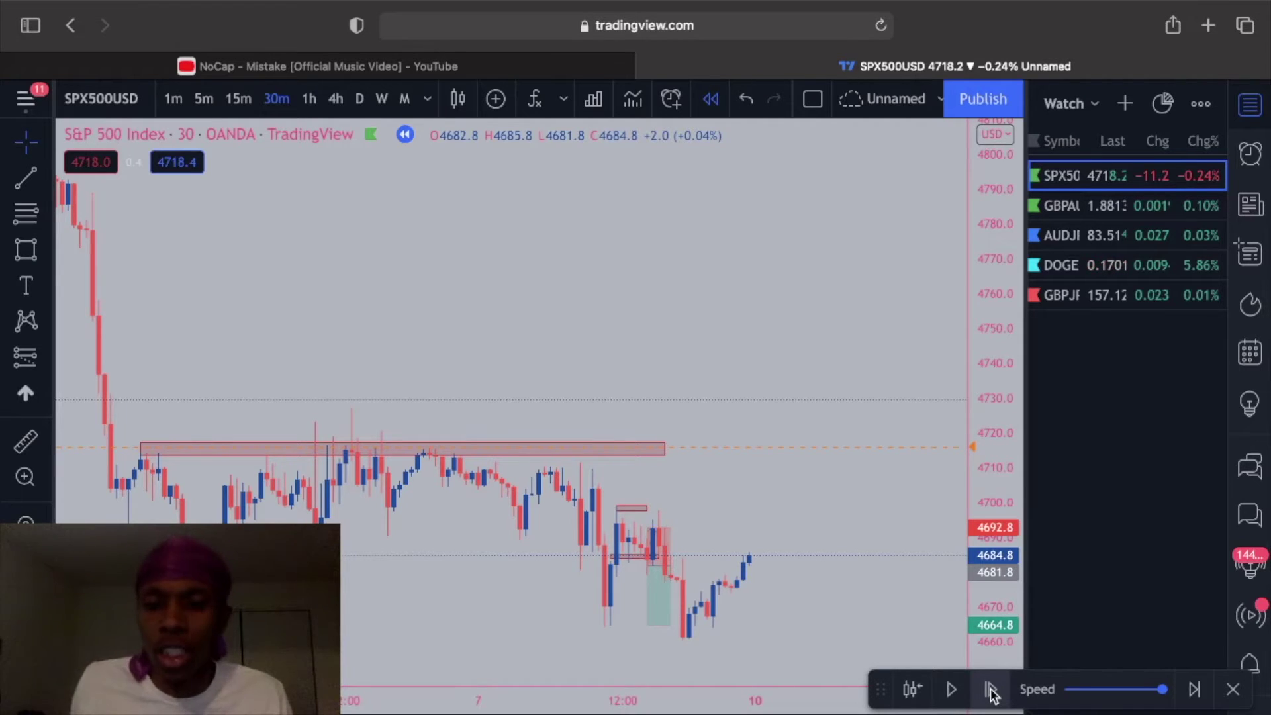
{"action": "left_click", "coordinate": [991, 690]}
{"action": "left_click", "coordinate": [991, 690]}
{"action": "left_click", "coordinate": [990, 690]}
{"action": "left_click", "coordinate": [991, 690]}
{"action": "left_click", "coordinate": [991, 690]}
{"action": "left_click", "coordinate": [991, 690]}
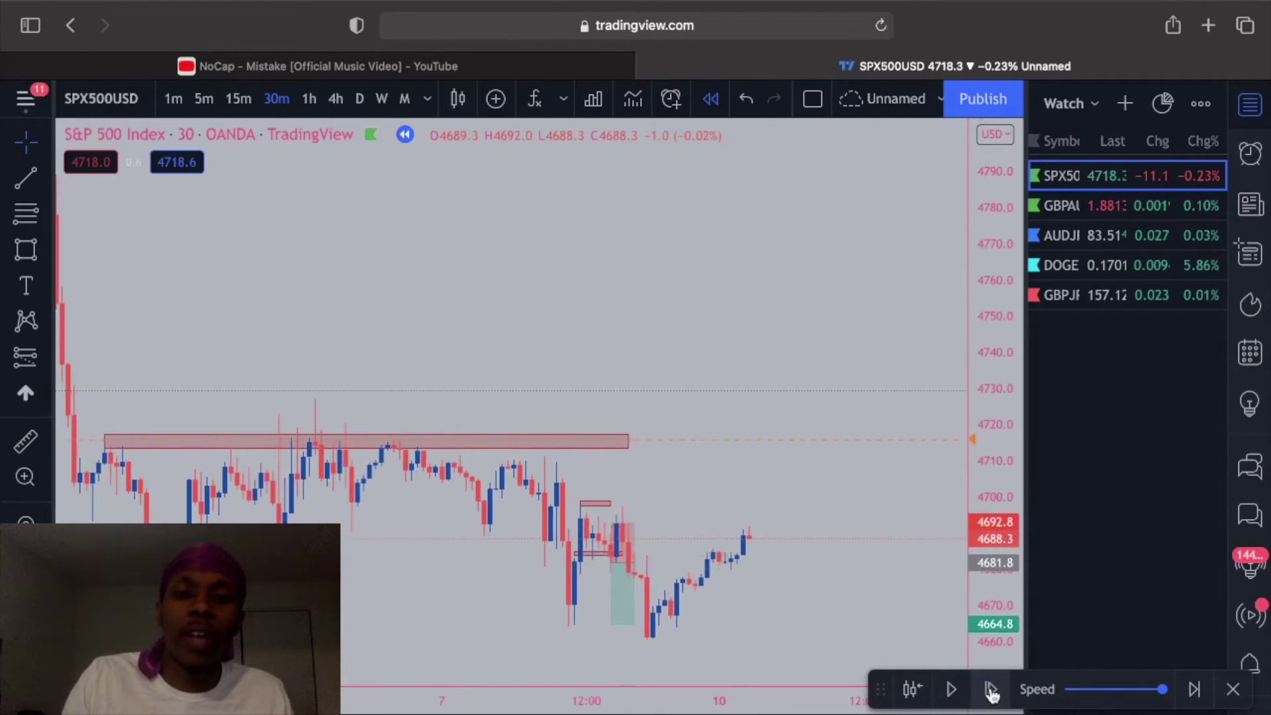
{"action": "left_click", "coordinate": [991, 691]}
{"action": "left_click", "coordinate": [991, 690]}
{"action": "left_click", "coordinate": [991, 690]}
{"action": "left_click", "coordinate": [991, 690]}
Continue the replay through the plunge to about 4591 and the rebound near 4672
{"action": "left_click", "coordinate": [991, 690]}
{"action": "left_click", "coordinate": [991, 690]}
{"action": "left_click", "coordinate": [991, 690]}
{"action": "left_click", "coordinate": [991, 690]}
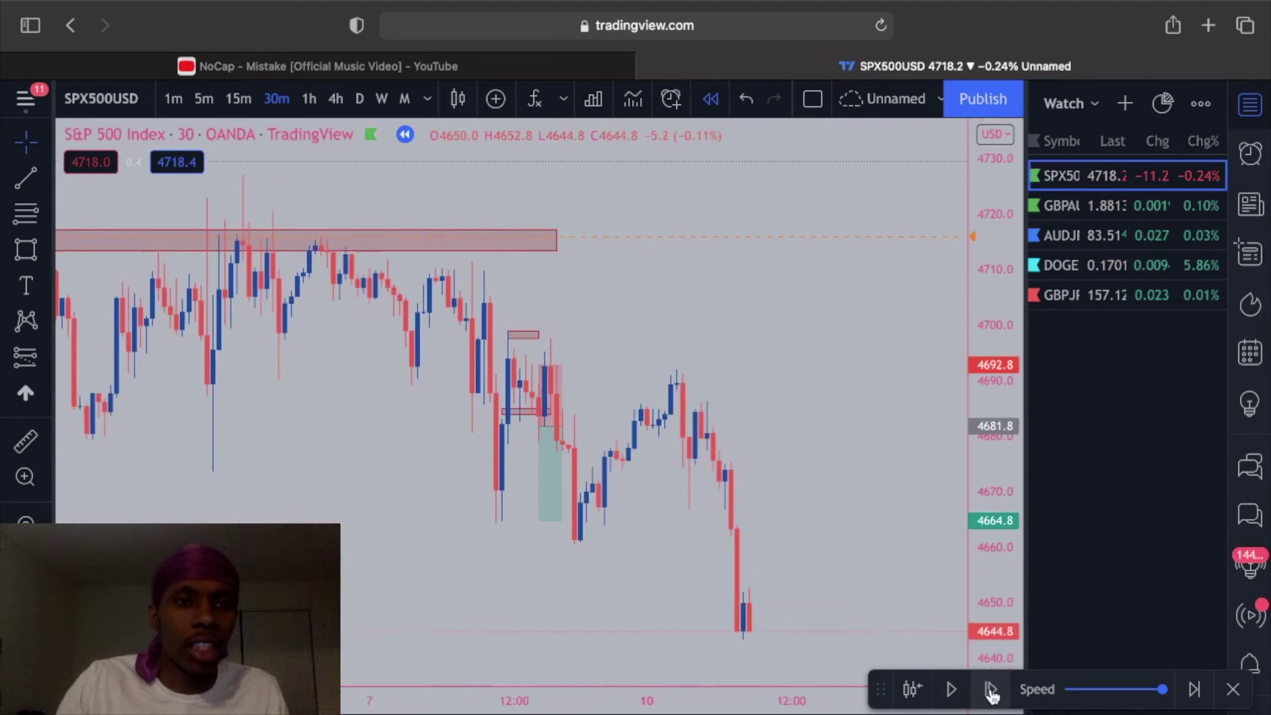
{"action": "left_click", "coordinate": [991, 690]}
{"action": "left_click", "coordinate": [991, 690]}
{"action": "left_click", "coordinate": [991, 690]}
{"action": "left_click", "coordinate": [991, 690]}
{"action": "left_click", "coordinate": [991, 690]}
{"action": "left_click", "coordinate": [991, 691]}
{"action": "left_click", "coordinate": [991, 691]}
{"action": "left_click", "coordinate": [991, 691]}
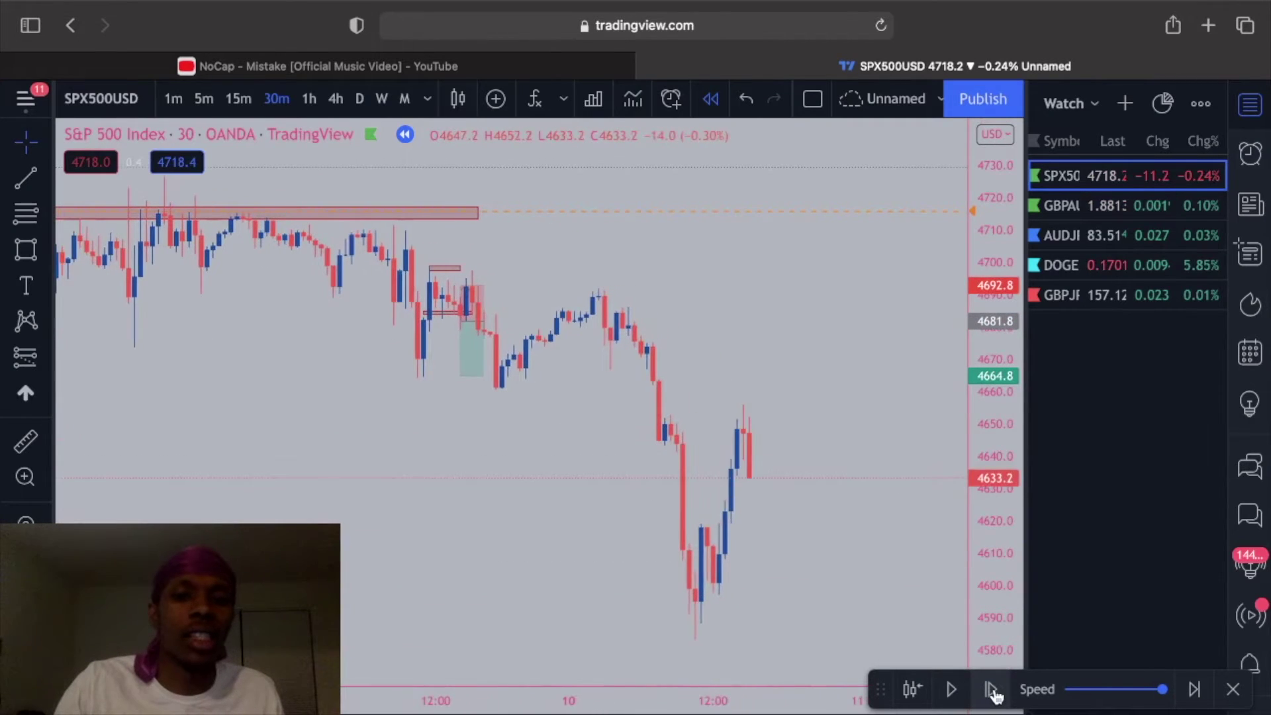
{"action": "left_click", "coordinate": [992, 692]}
{"action": "left_click", "coordinate": [992, 692]}
{"action": "left_click", "coordinate": [992, 692]}
{"action": "left_click", "coordinate": [993, 692]}
{"action": "left_click", "coordinate": [993, 692]}
{"action": "left_click", "coordinate": [992, 692]}
{"action": "left_click", "coordinate": [992, 692]}
{"action": "left_click", "coordinate": [992, 692]}
{"action": "left_click", "coordinate": [993, 691]}
{"action": "left_click", "coordinate": [993, 692]}
{"action": "left_click", "coordinate": [993, 691]}
{"action": "left_click", "coordinate": [992, 691]}
{"action": "left_click", "coordinate": [992, 692]}
{"action": "left_click", "coordinate": [993, 691]}
{"action": "left_click", "coordinate": [992, 692]}
{"action": "left_click", "coordinate": [992, 692]}
{"action": "left_click", "coordinate": [993, 692]}
{"action": "left_click", "coordinate": [993, 691]}
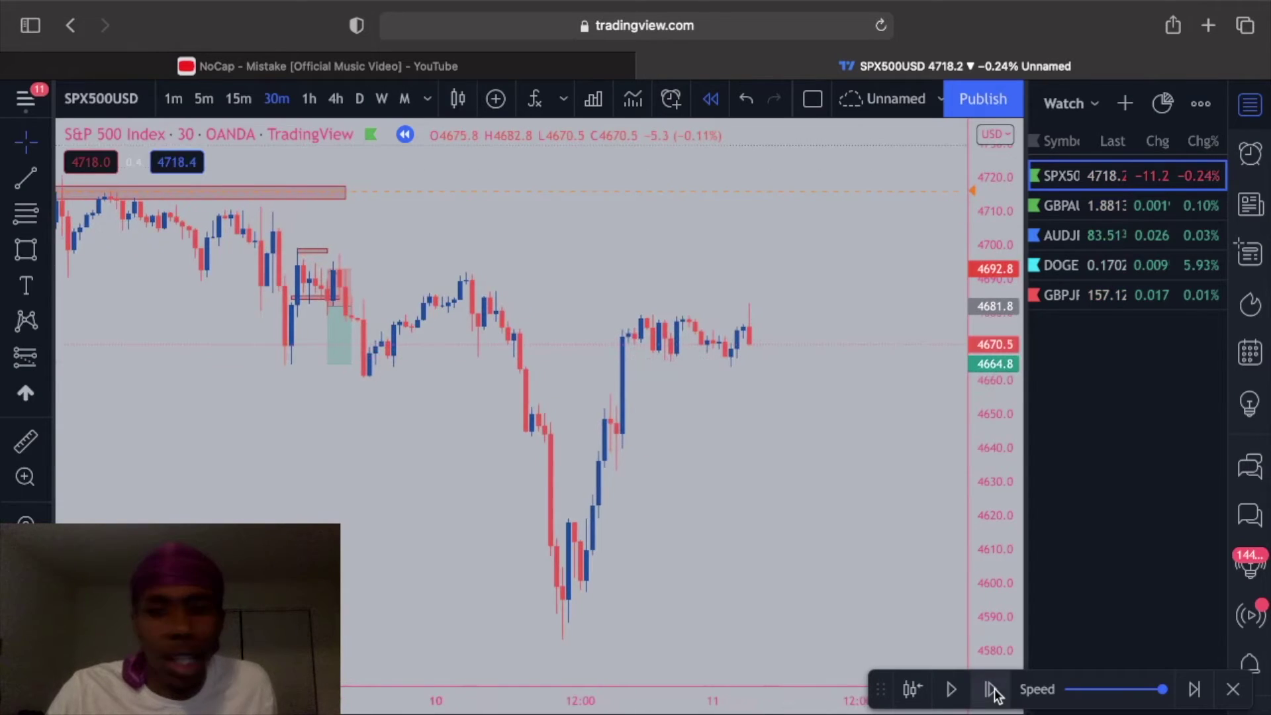
{"action": "left_click", "coordinate": [993, 690]}
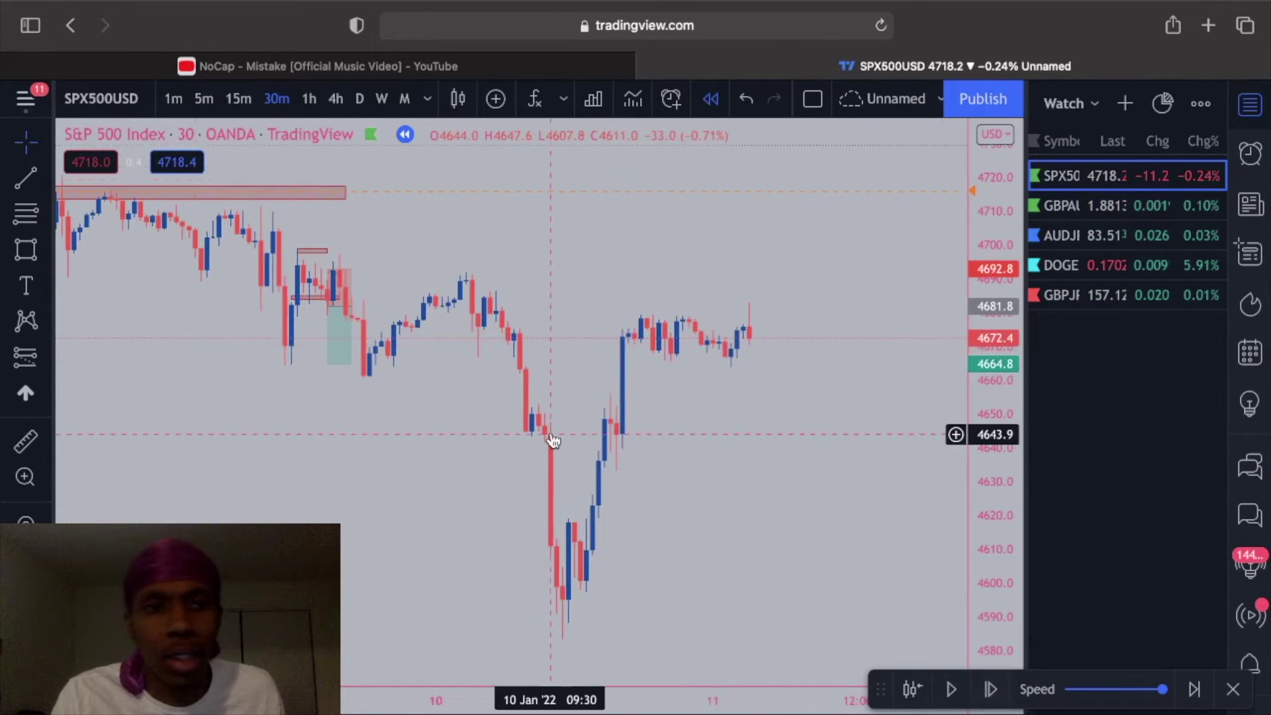
Draw a thin zone over the range highs near 4680 and another over the lows around 4664.8–4668
{"action": "left_click", "coordinate": [26, 246]}
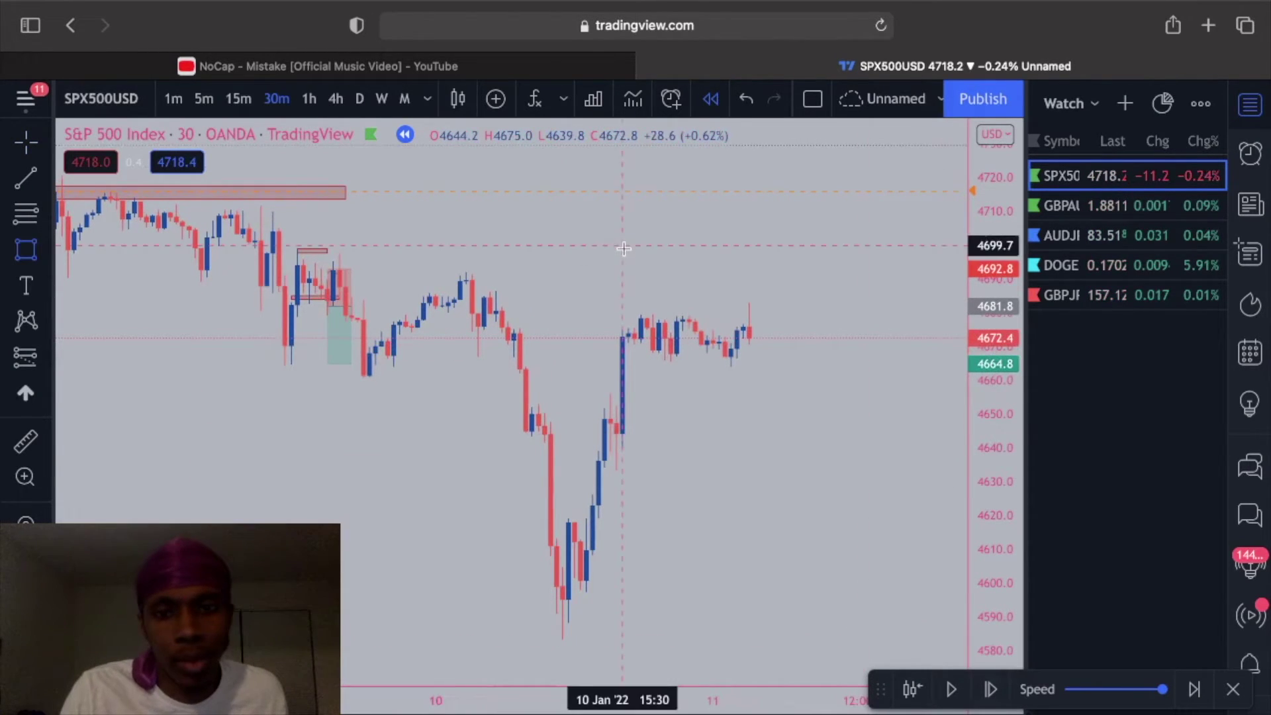
{"action": "left_click", "coordinate": [616, 311]}
{"action": "left_click", "coordinate": [773, 313]}
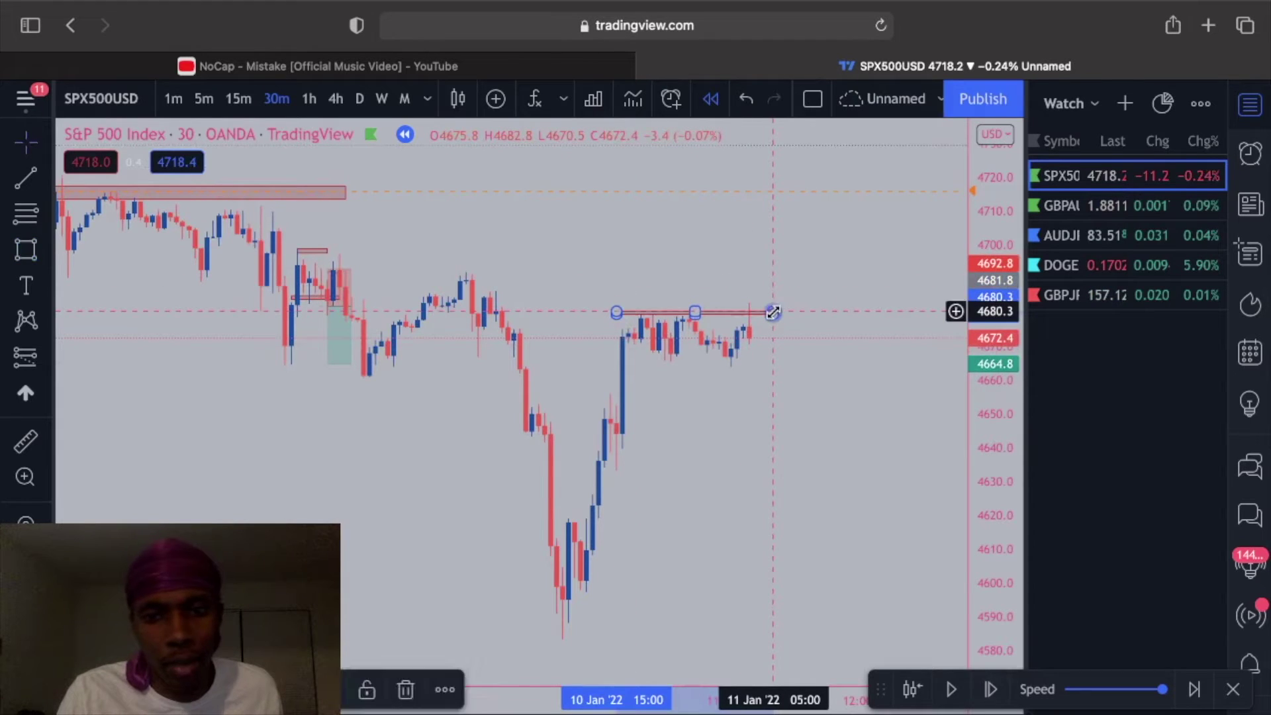
{"action": "left_click", "coordinate": [26, 250]}
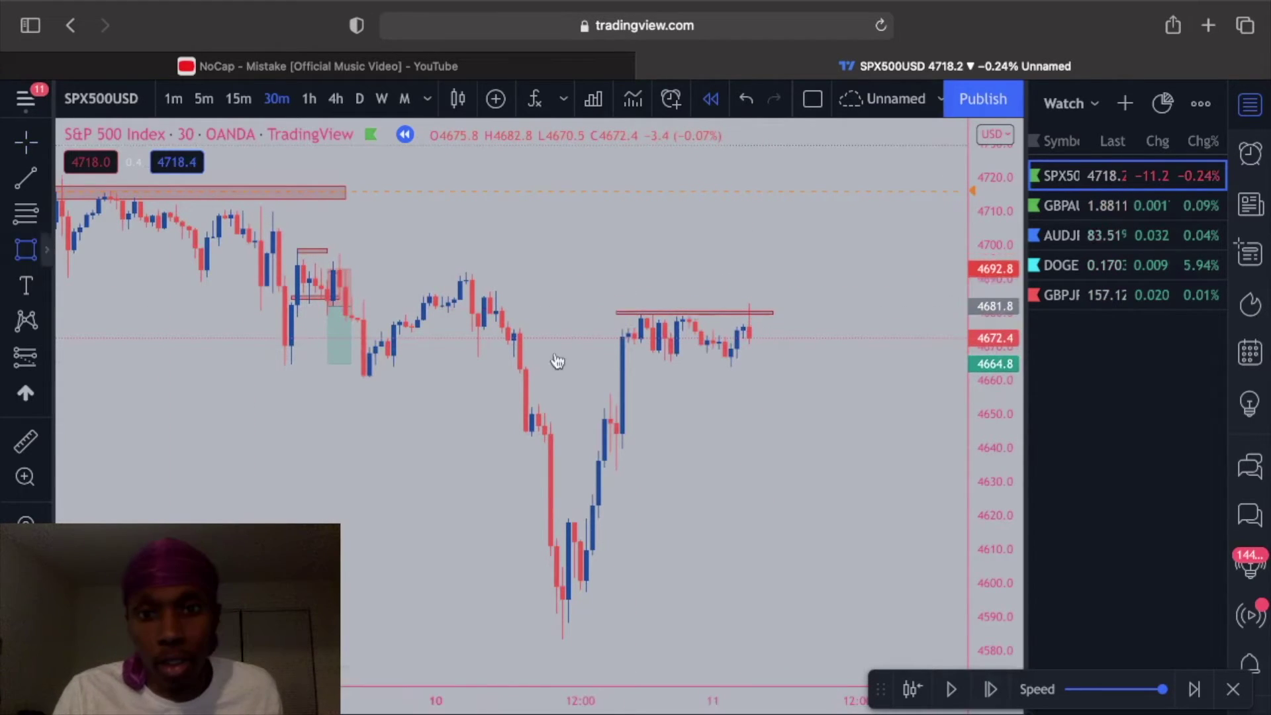
{"action": "left_click", "coordinate": [610, 352]}
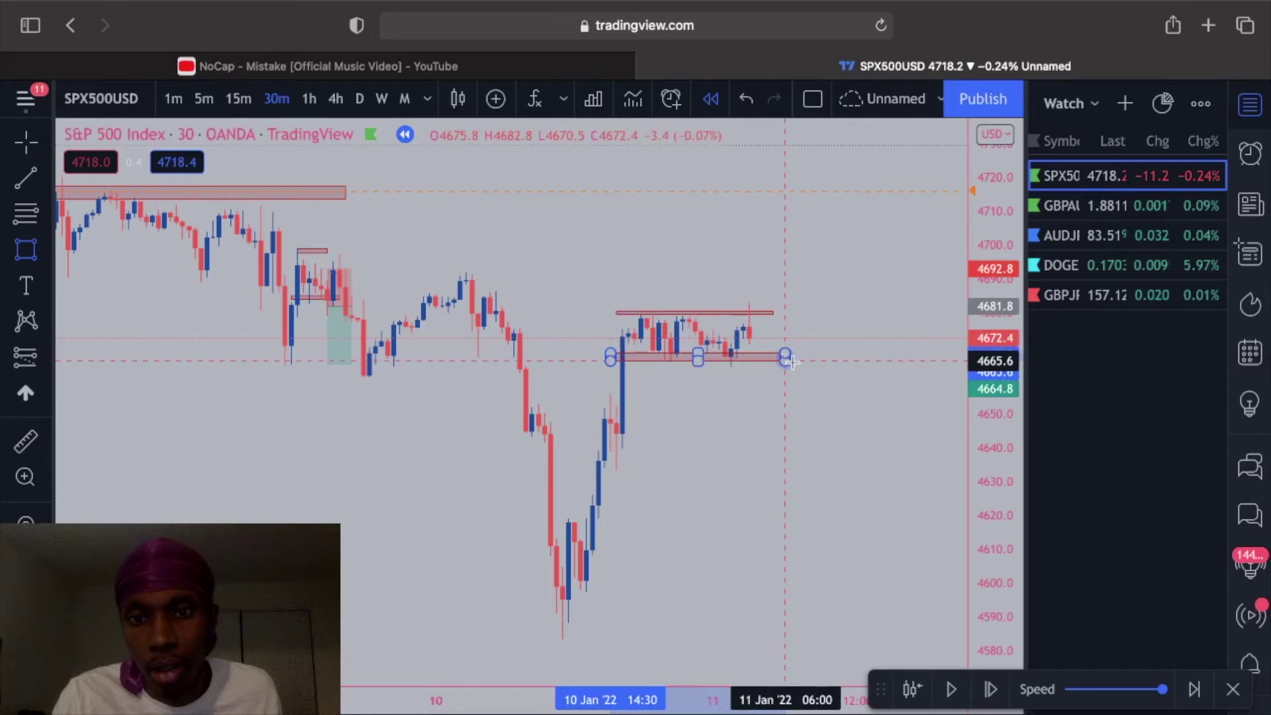
{"action": "left_click", "coordinate": [797, 364]}
On 5m, frame both zones, replay five bars to the bounce at 4677.3, then view 30m
{"action": "left_click", "coordinate": [198, 109]}
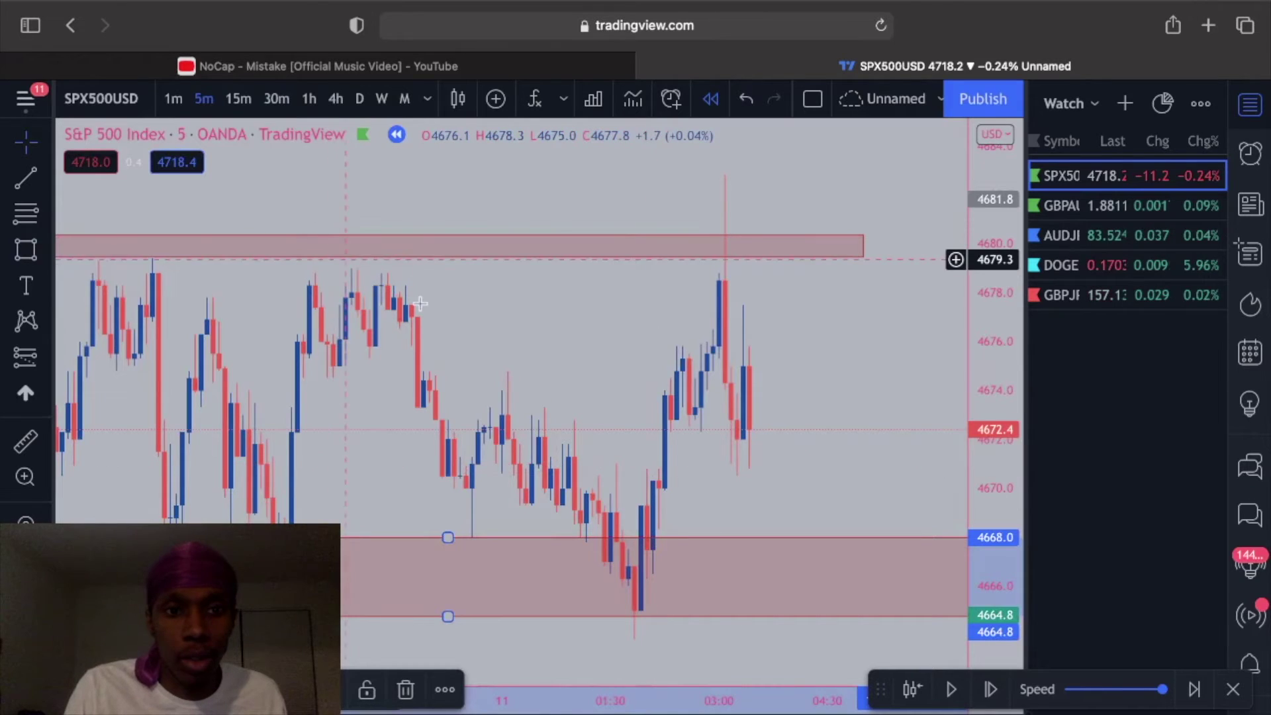
{"action": "left_click", "coordinate": [500, 335]}
{"action": "left_click_drag", "start_coordinate": [499, 334], "coordinate": [627, 341]}
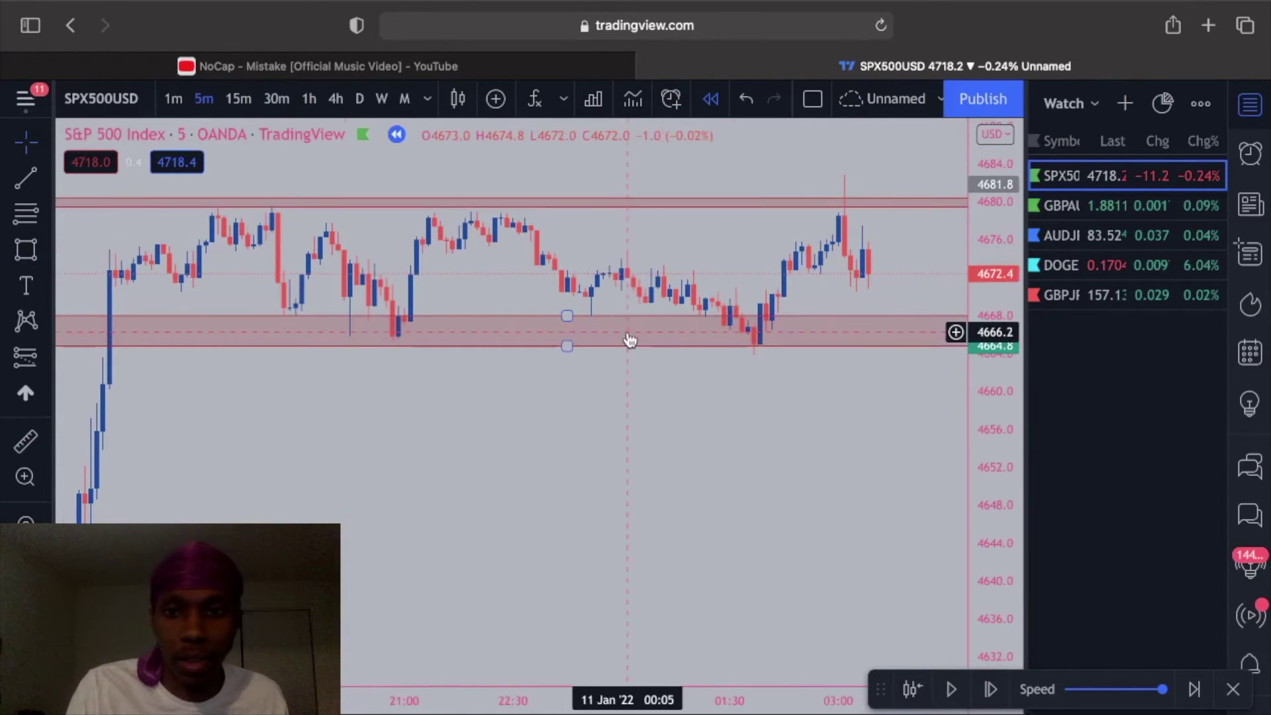
{"action": "left_click", "coordinate": [992, 690]}
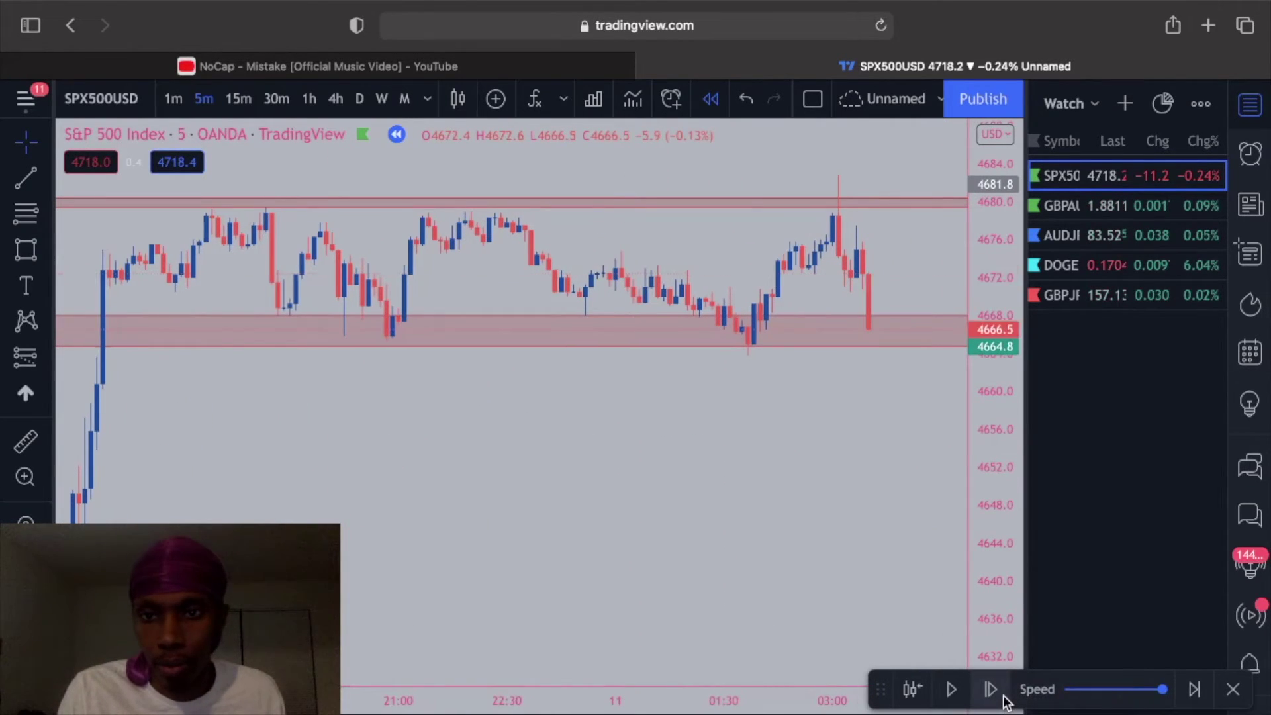
{"action": "left_click", "coordinate": [999, 695]}
{"action": "left_click", "coordinate": [991, 690]}
{"action": "left_click", "coordinate": [991, 690]}
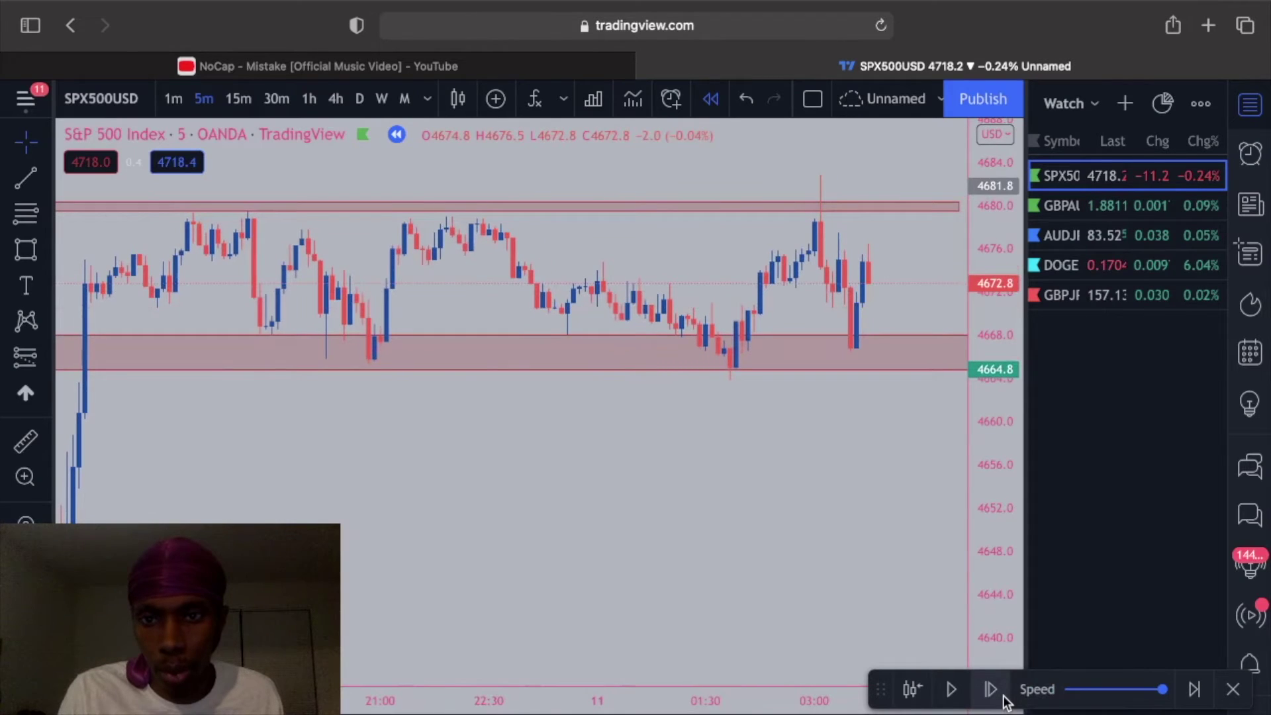
{"action": "left_click", "coordinate": [991, 690]}
{"action": "left_click", "coordinate": [991, 690]}
{"action": "left_click", "coordinate": [272, 105]}
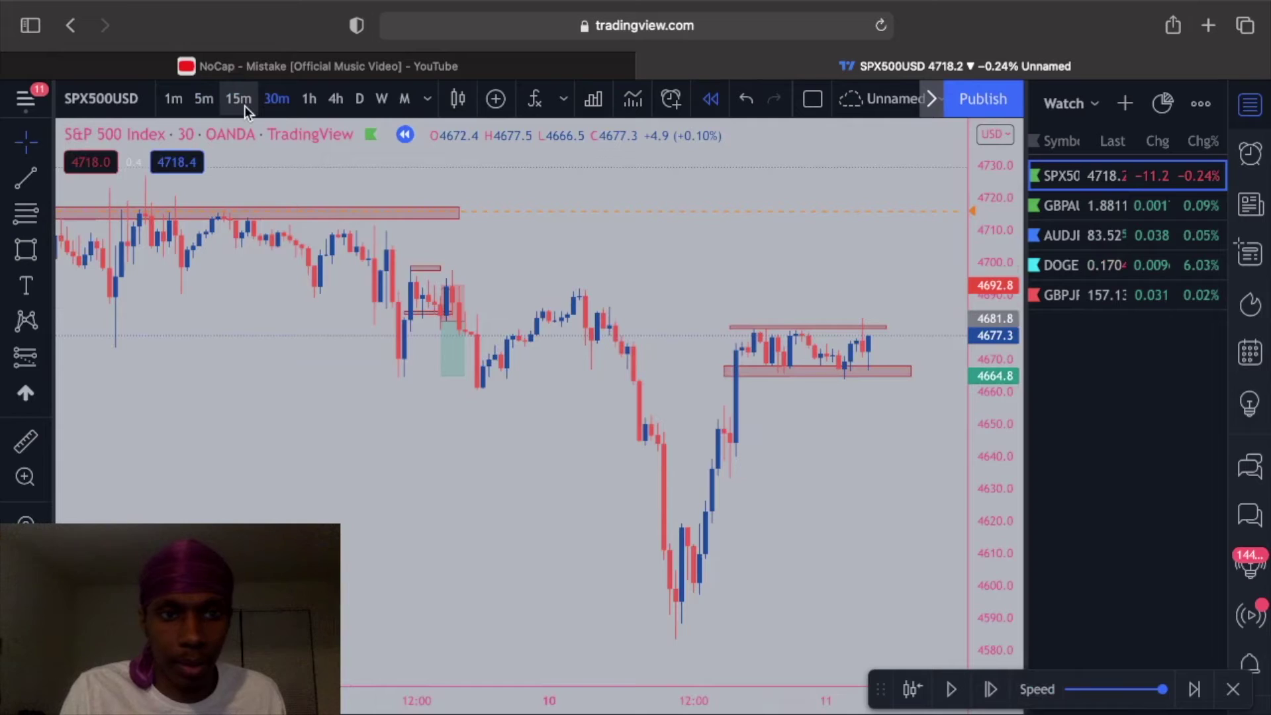
On 5m, replay three bars to the 4684.0 breakout above the upper zone and select Long Position
{"action": "left_click", "coordinate": [201, 104]}
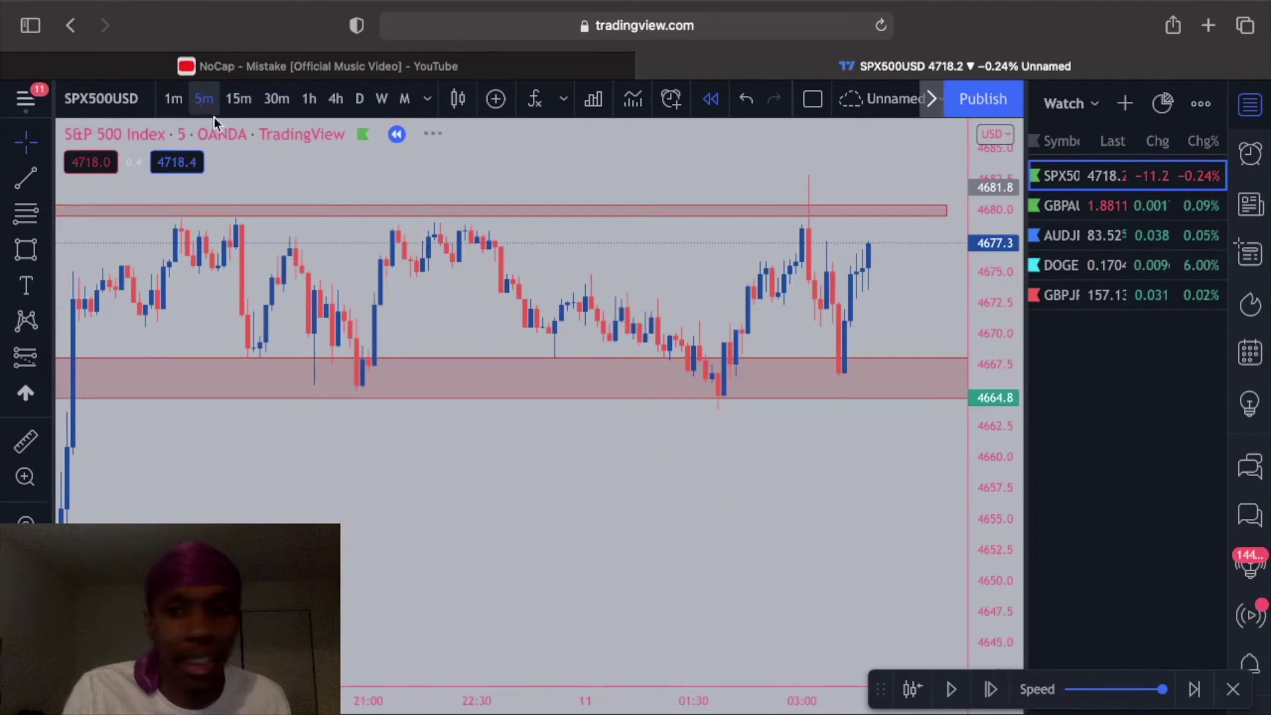
{"action": "left_click", "coordinate": [990, 691]}
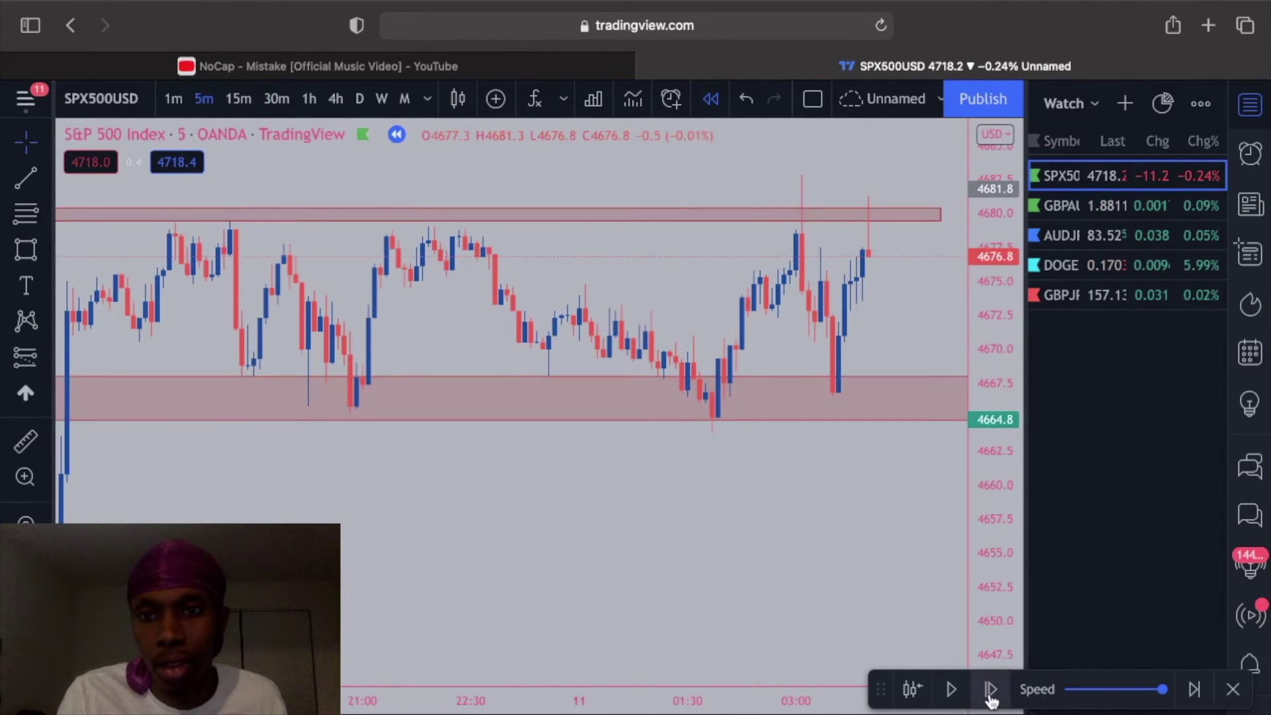
{"action": "left_click", "coordinate": [991, 690]}
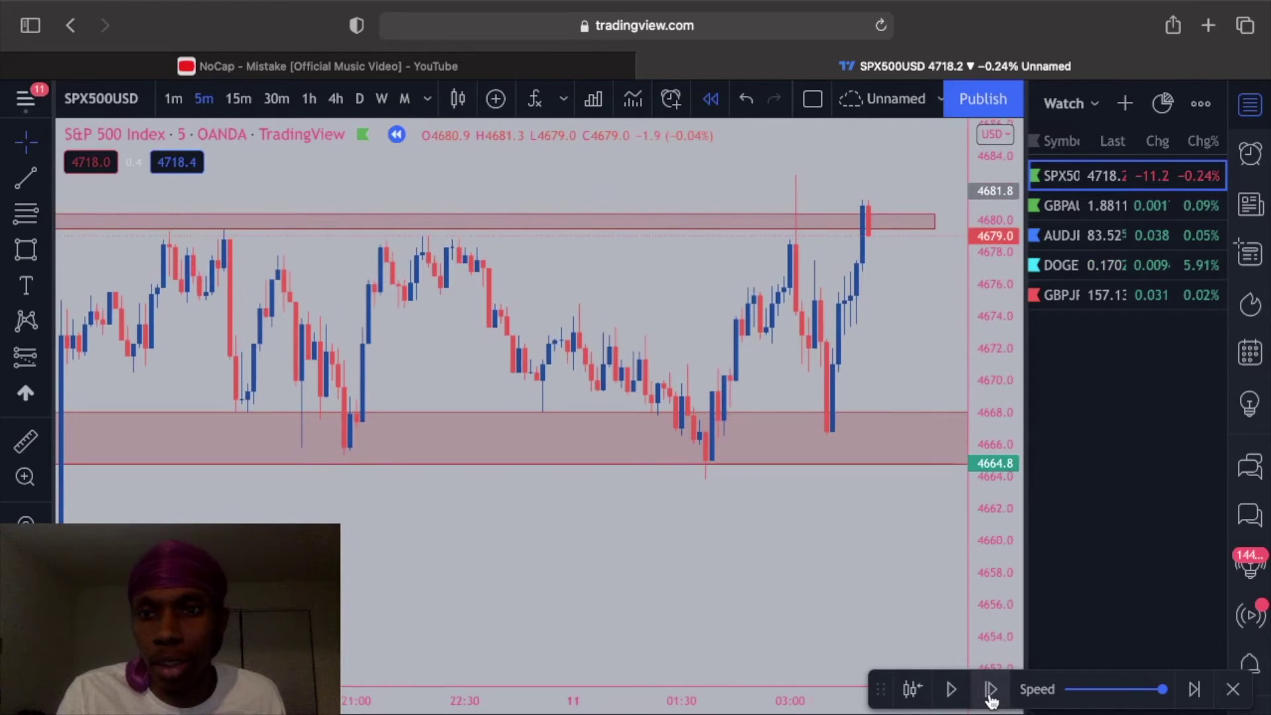
{"action": "left_click", "coordinate": [991, 690]}
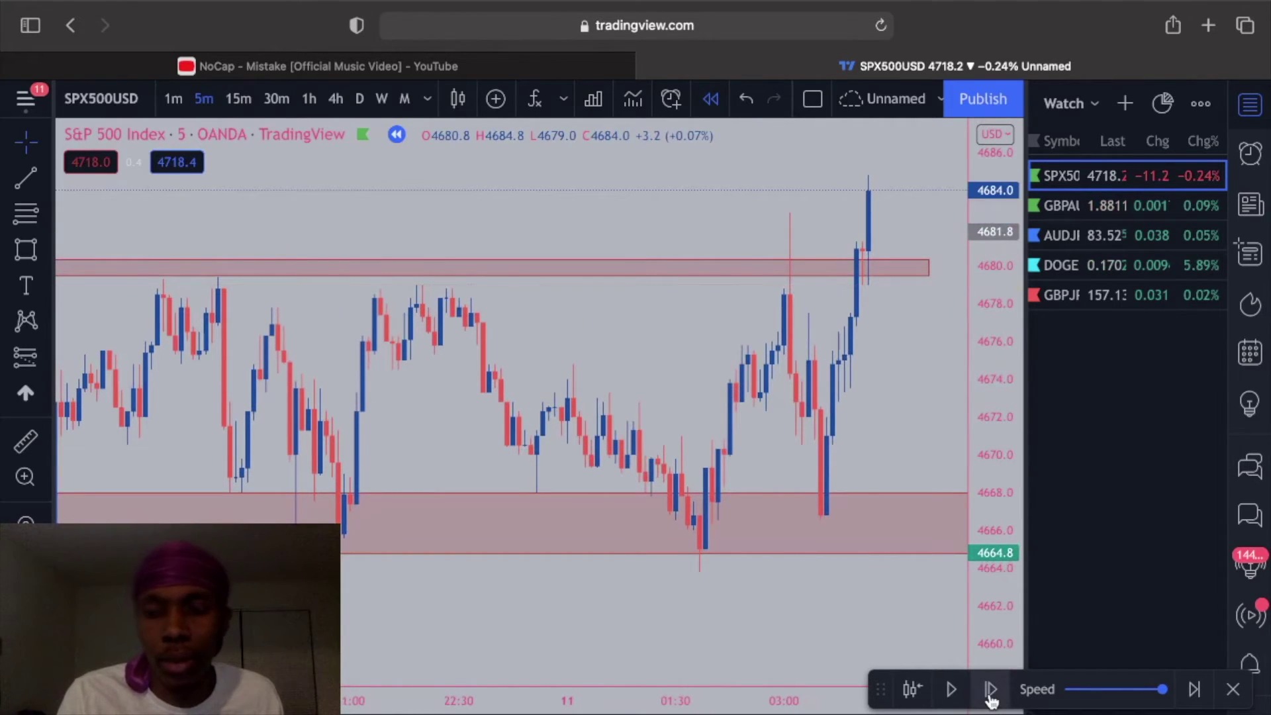
{"action": "left_click_drag", "start_coordinate": [686, 349], "coordinate": [576, 353]}
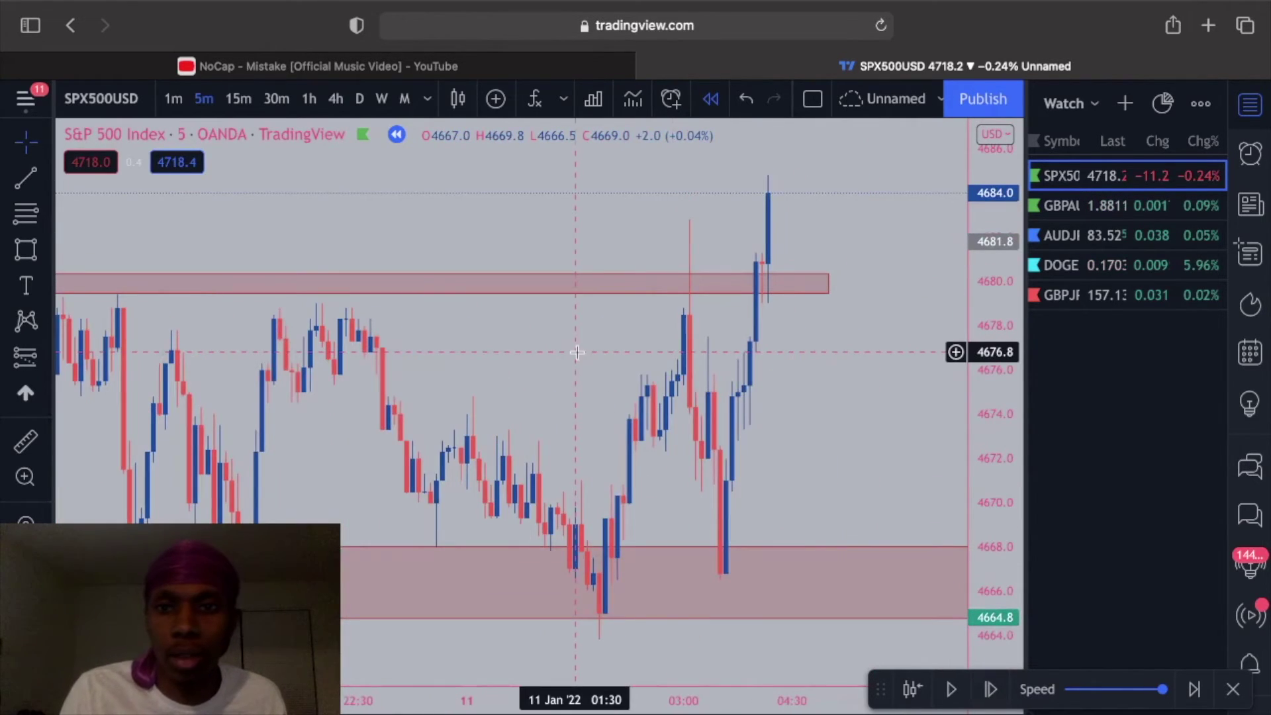
{"action": "left_click", "coordinate": [45, 362]}
{"action": "left_click", "coordinate": [93, 360]}
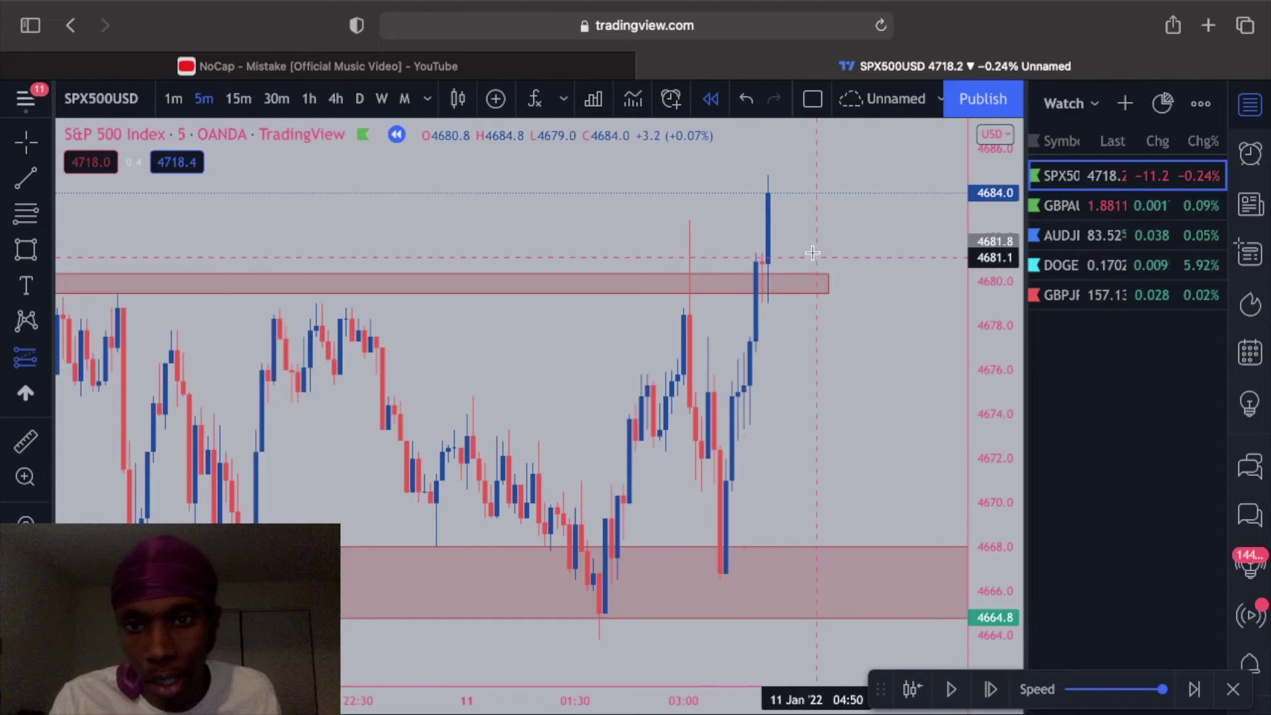
Place a long near 4681.8 with stop 4677.4, replay two bars, and raise the target to 4687.9
{"action": "left_click", "coordinate": [773, 250]}
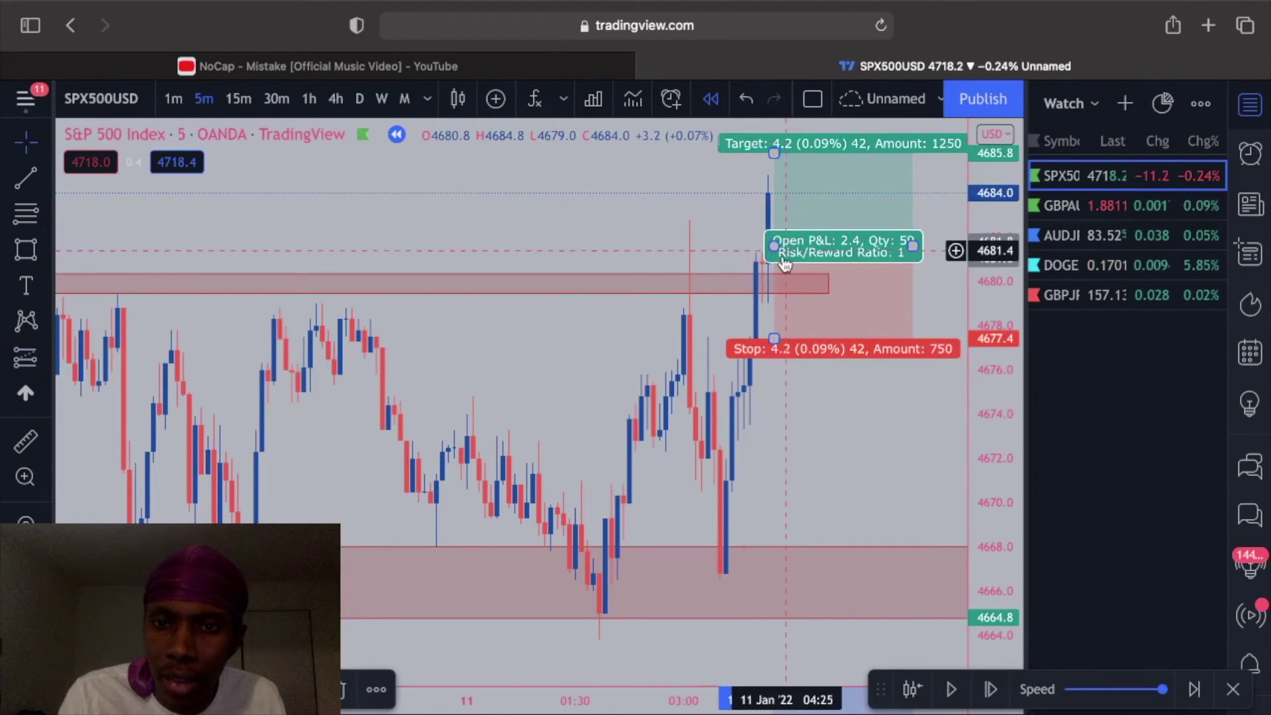
{"action": "left_click_drag", "start_coordinate": [776, 248], "coordinate": [769, 241]}
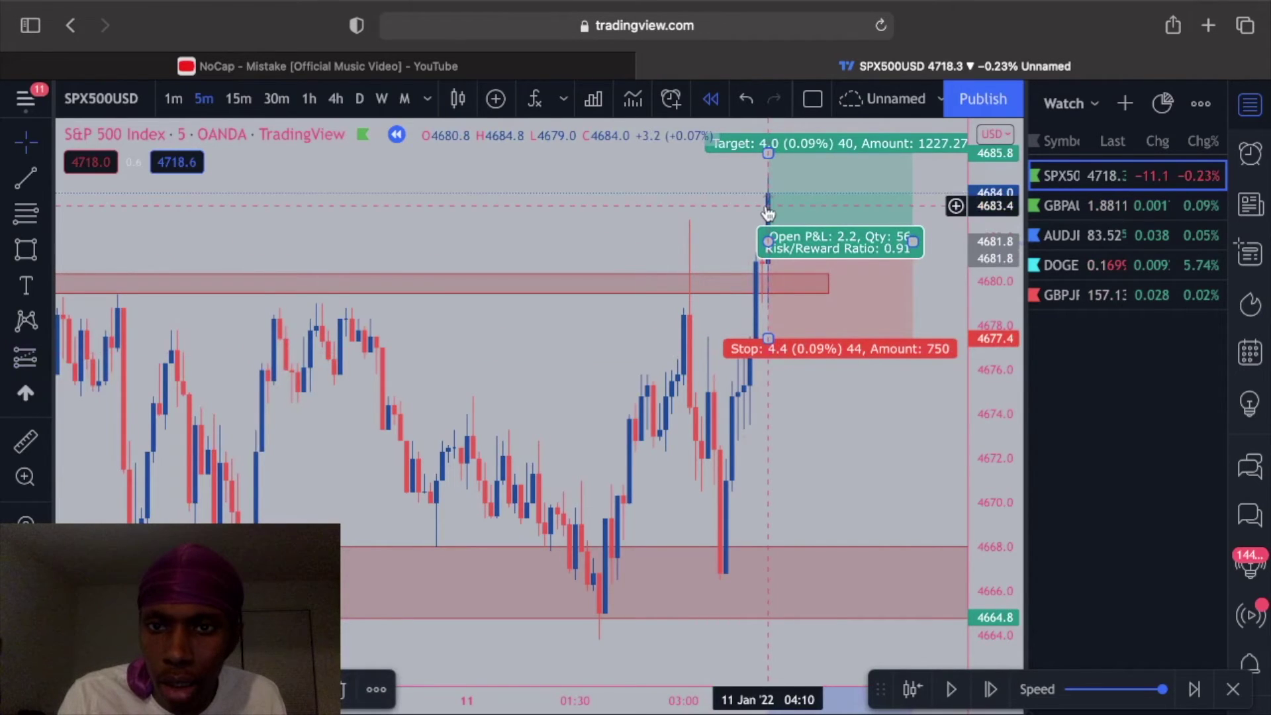
{"action": "left_click_drag", "start_coordinate": [771, 241], "coordinate": [771, 249]}
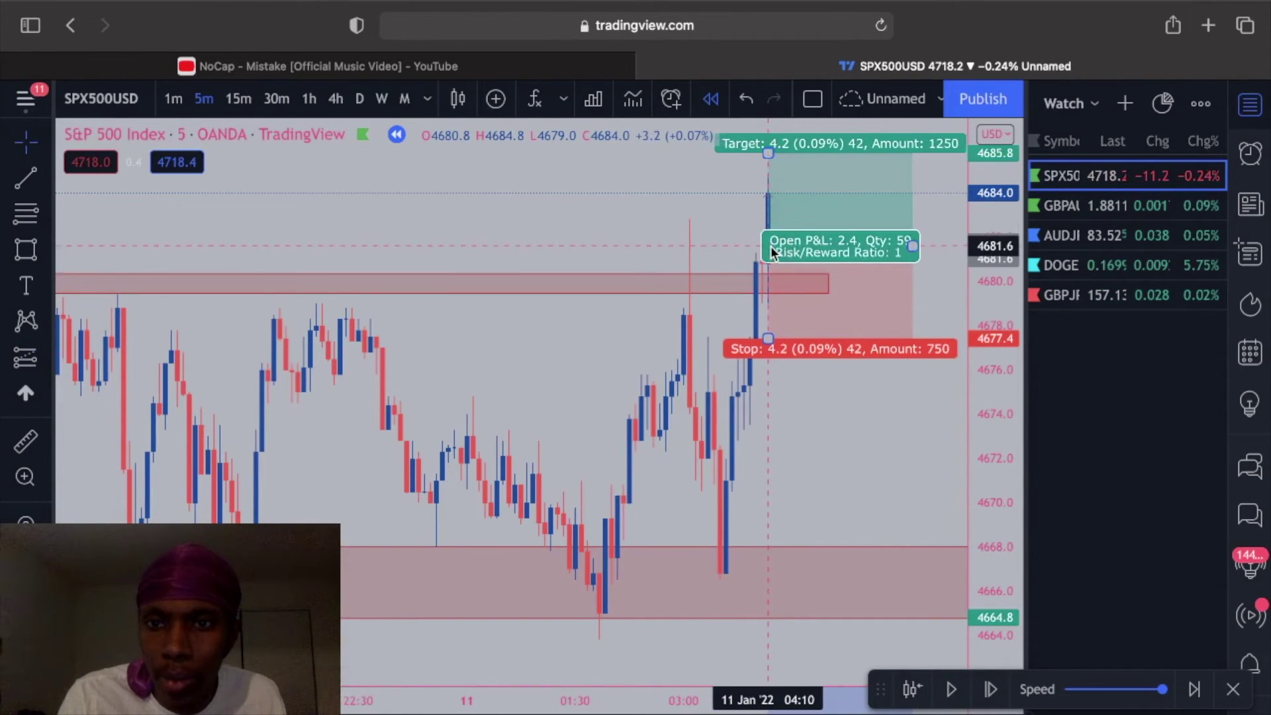
{"action": "left_click", "coordinate": [991, 690]}
{"action": "left_click", "coordinate": [991, 689]}
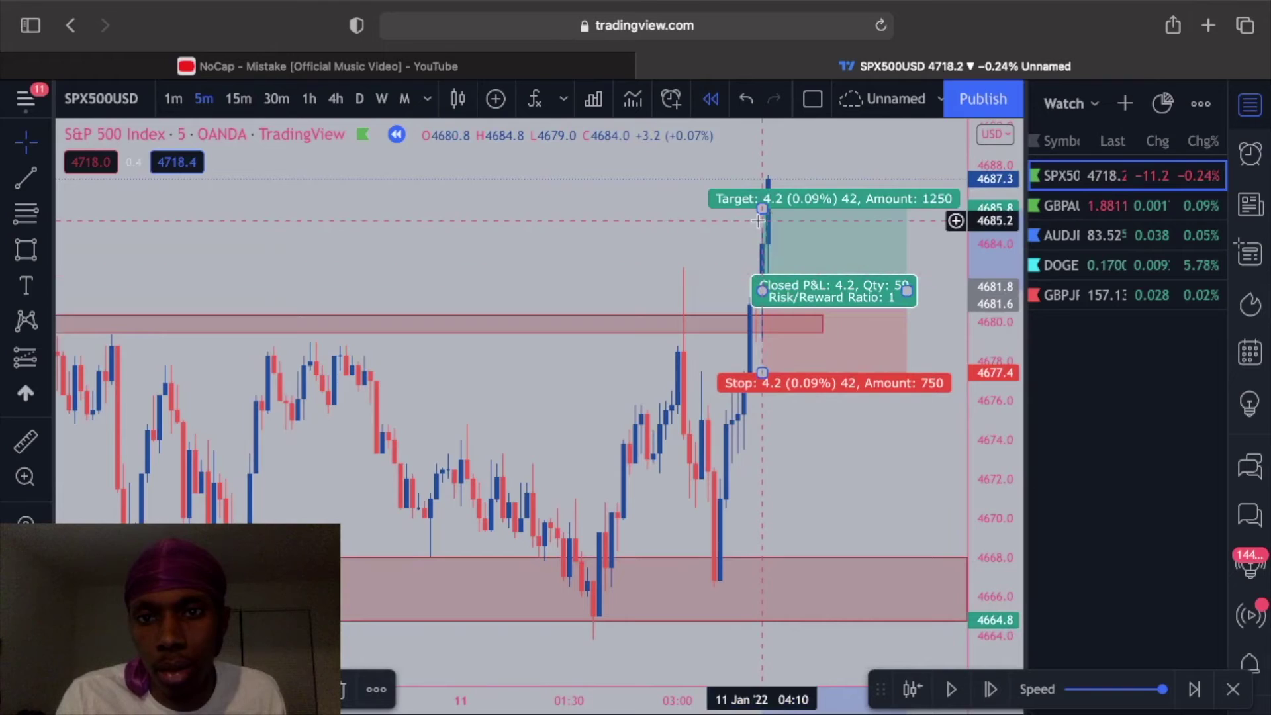
{"action": "left_click_drag", "start_coordinate": [764, 192], "coordinate": [758, 168]}
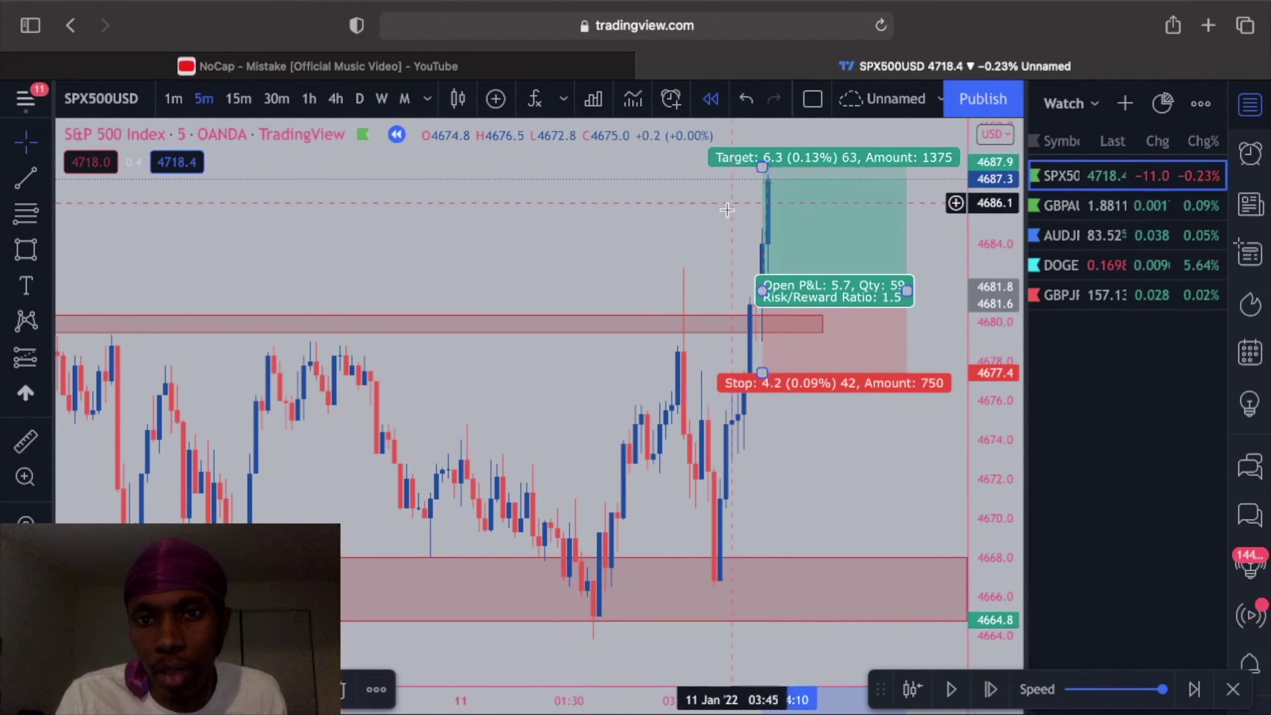
Replay bars forward until price hits the 4687.9 target and confirm the long's 6.3 Closed P&L
{"action": "left_click", "coordinate": [996, 691]}
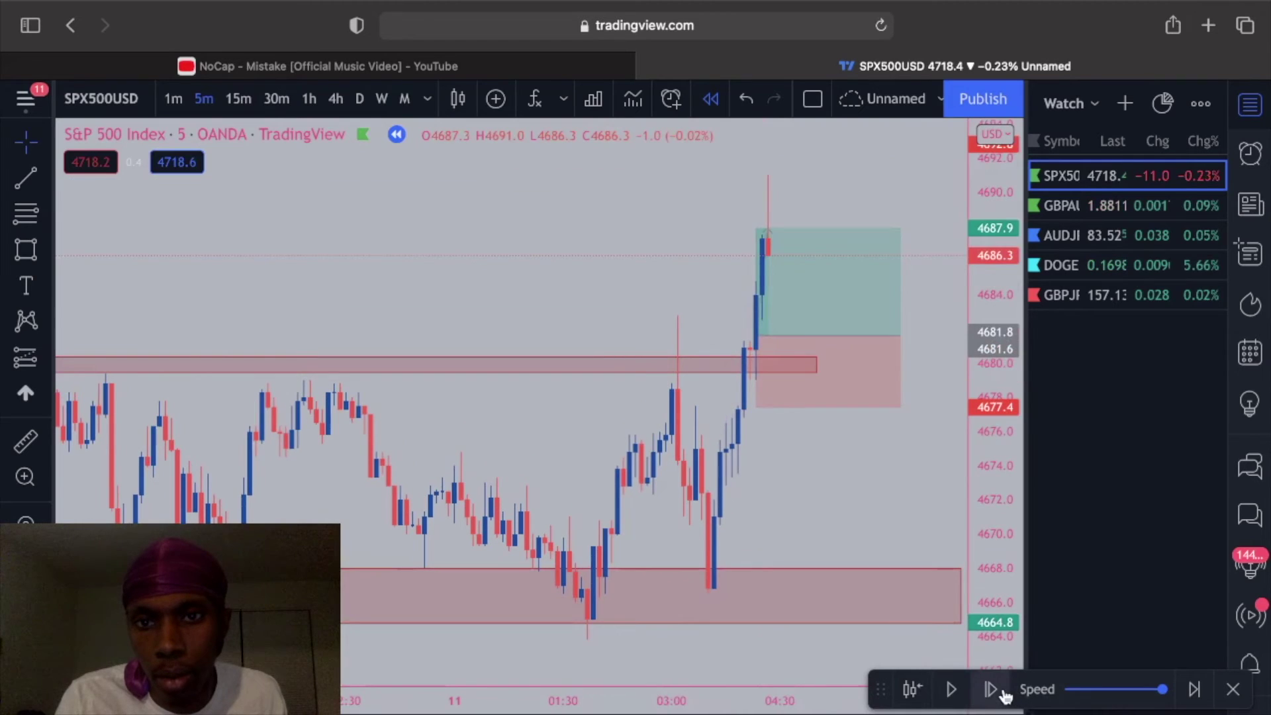
{"action": "left_click", "coordinate": [1004, 693]}
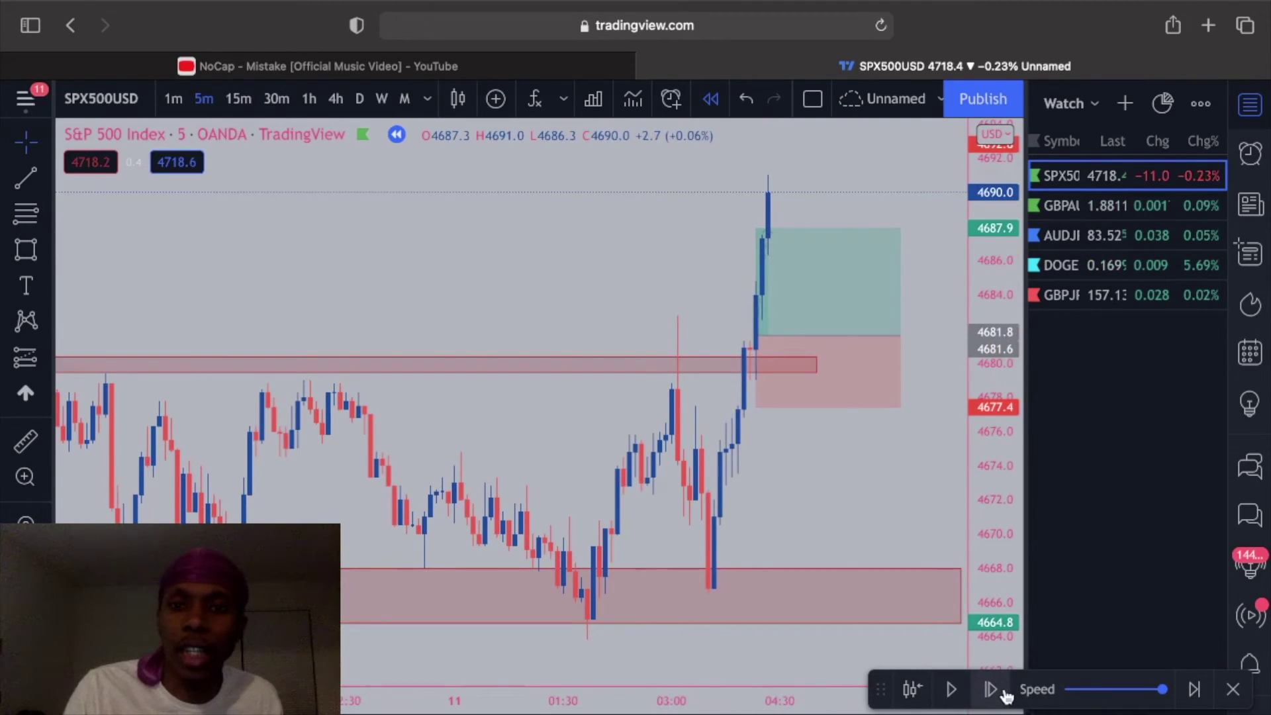
{"action": "mouse_move", "coordinate": [794, 249]}
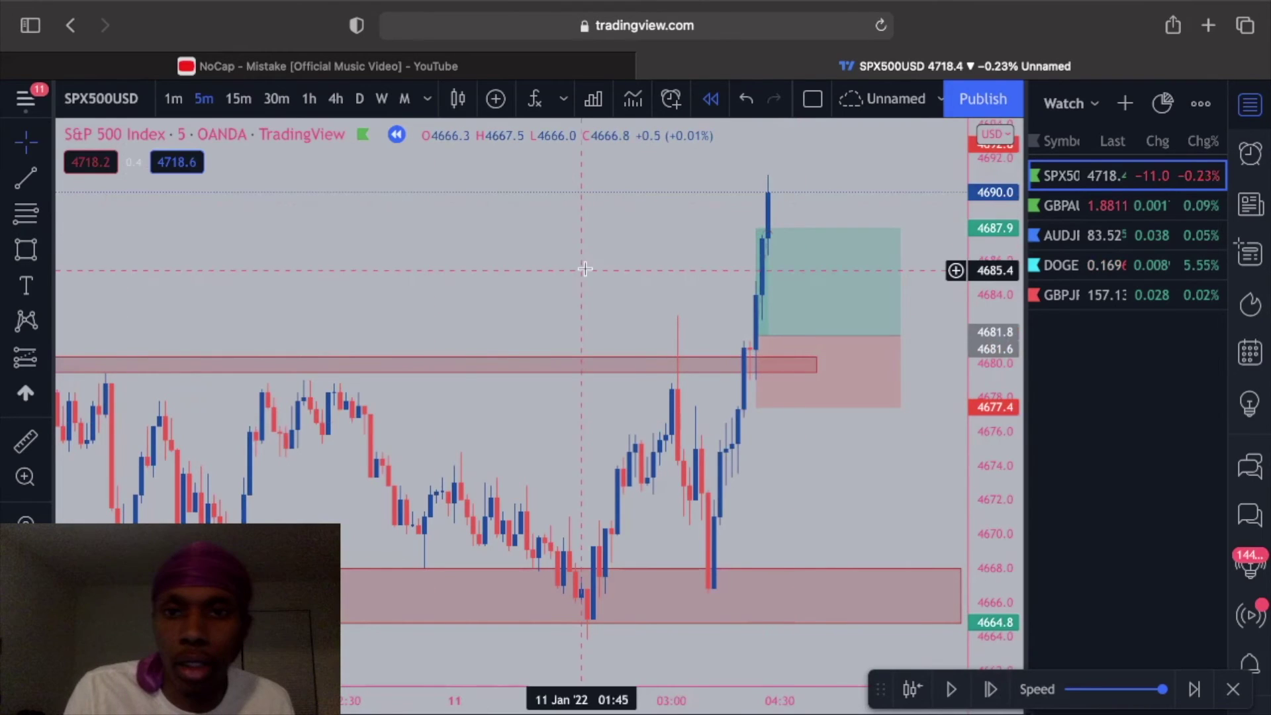
{"action": "left_click", "coordinate": [994, 689]}
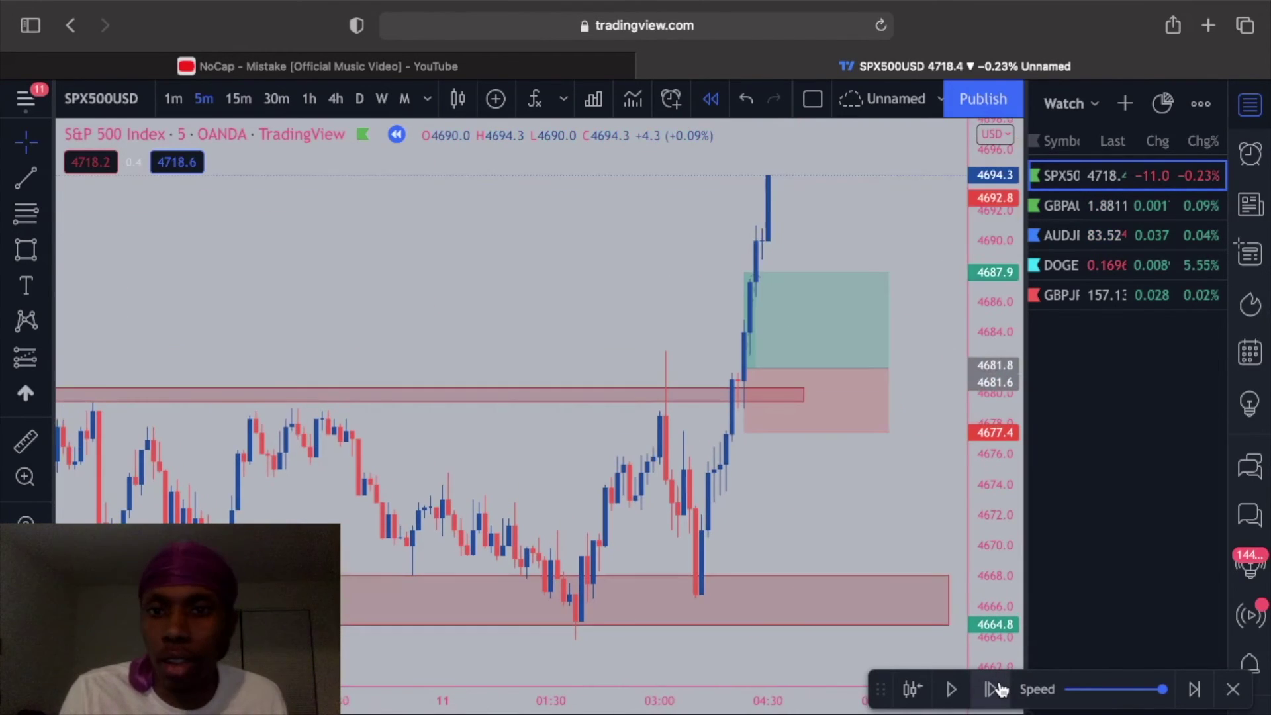
{"action": "left_click", "coordinate": [994, 689]}
{"action": "left_click", "coordinate": [995, 689]}
{"action": "left_click", "coordinate": [994, 689]}
{"action": "left_click", "coordinate": [994, 689]}
{"action": "left_click", "coordinate": [994, 689]}
{"action": "left_click", "coordinate": [994, 689]}
{"action": "left_click", "coordinate": [994, 689]}
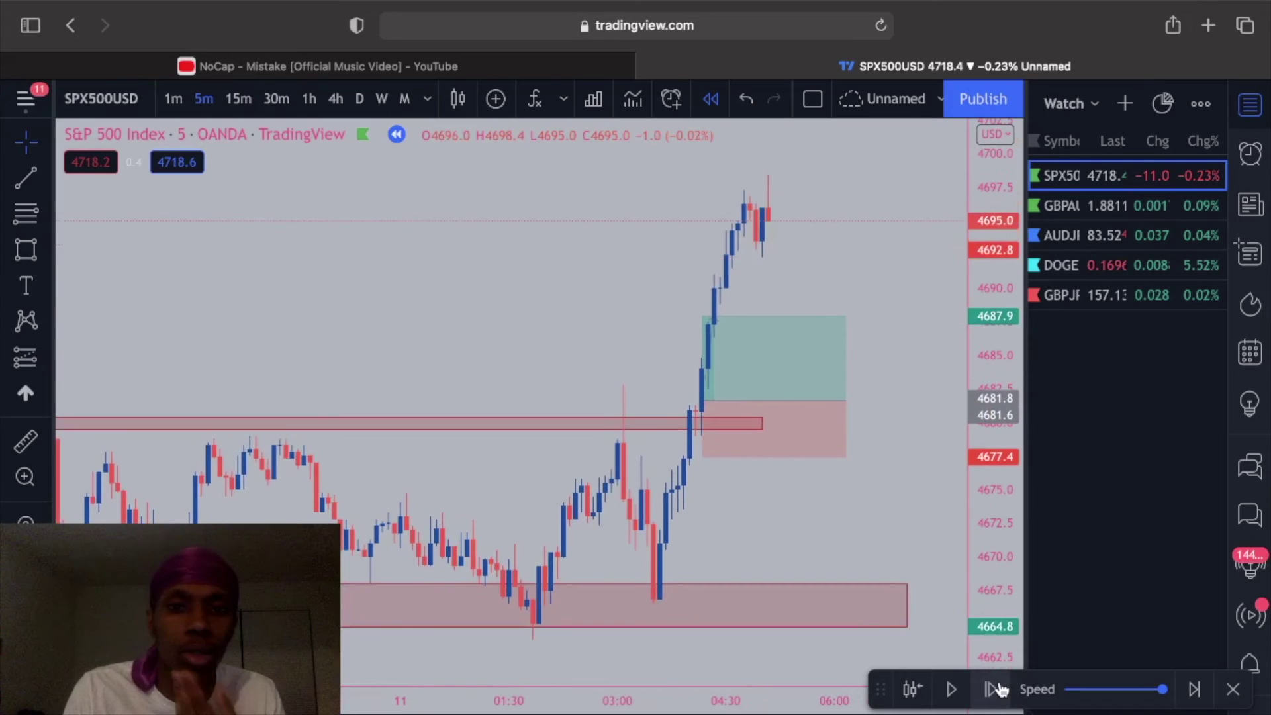
{"action": "left_click", "coordinate": [995, 689]}
{"action": "left_click", "coordinate": [994, 689]}
{"action": "left_click", "coordinate": [997, 689]}
{"action": "left_click", "coordinate": [997, 689]}
{"action": "left_click", "coordinate": [996, 689]}
{"action": "left_click", "coordinate": [997, 689]}
{"action": "left_click", "coordinate": [997, 689]}
{"action": "left_click", "coordinate": [997, 689]}
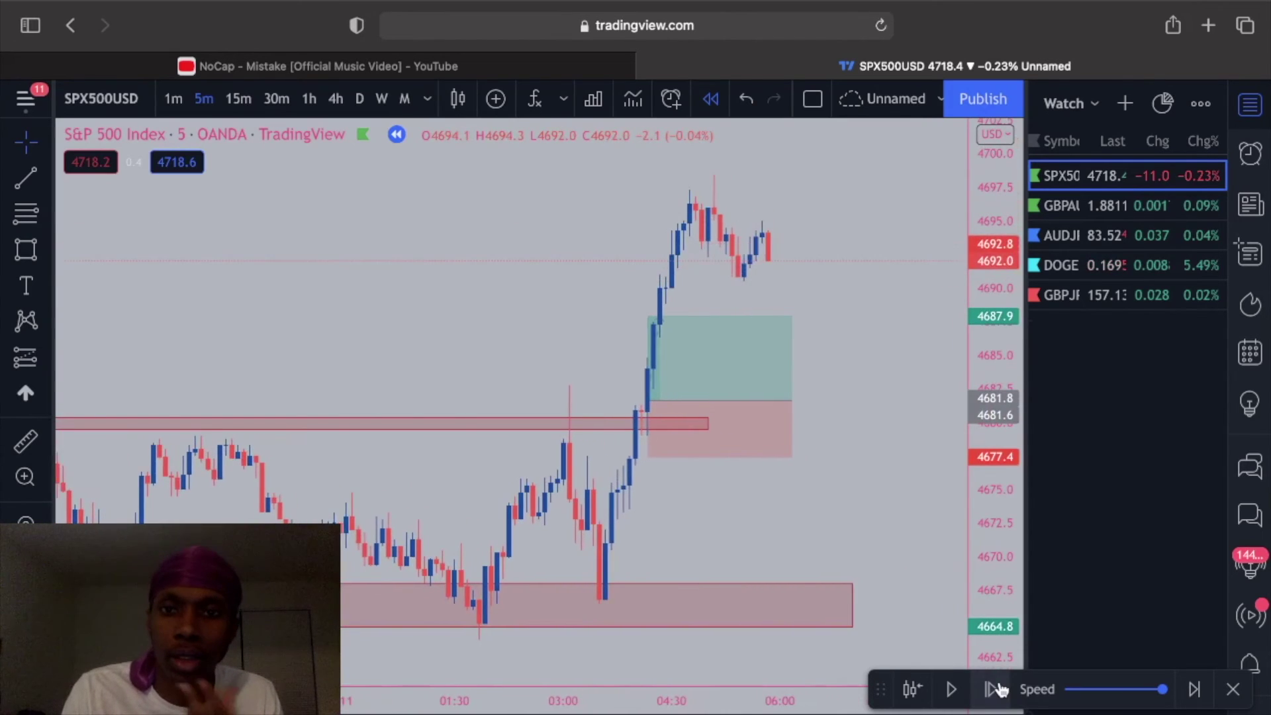
{"action": "left_click", "coordinate": [997, 690]}
{"action": "left_click", "coordinate": [997, 689]}
{"action": "left_click", "coordinate": [997, 689]}
{"action": "left_click", "coordinate": [997, 689]}
{"action": "left_click", "coordinate": [997, 689]}
{"action": "left_click", "coordinate": [997, 689]}
{"action": "left_click", "coordinate": [997, 689]}
{"action": "left_click", "coordinate": [997, 689]}
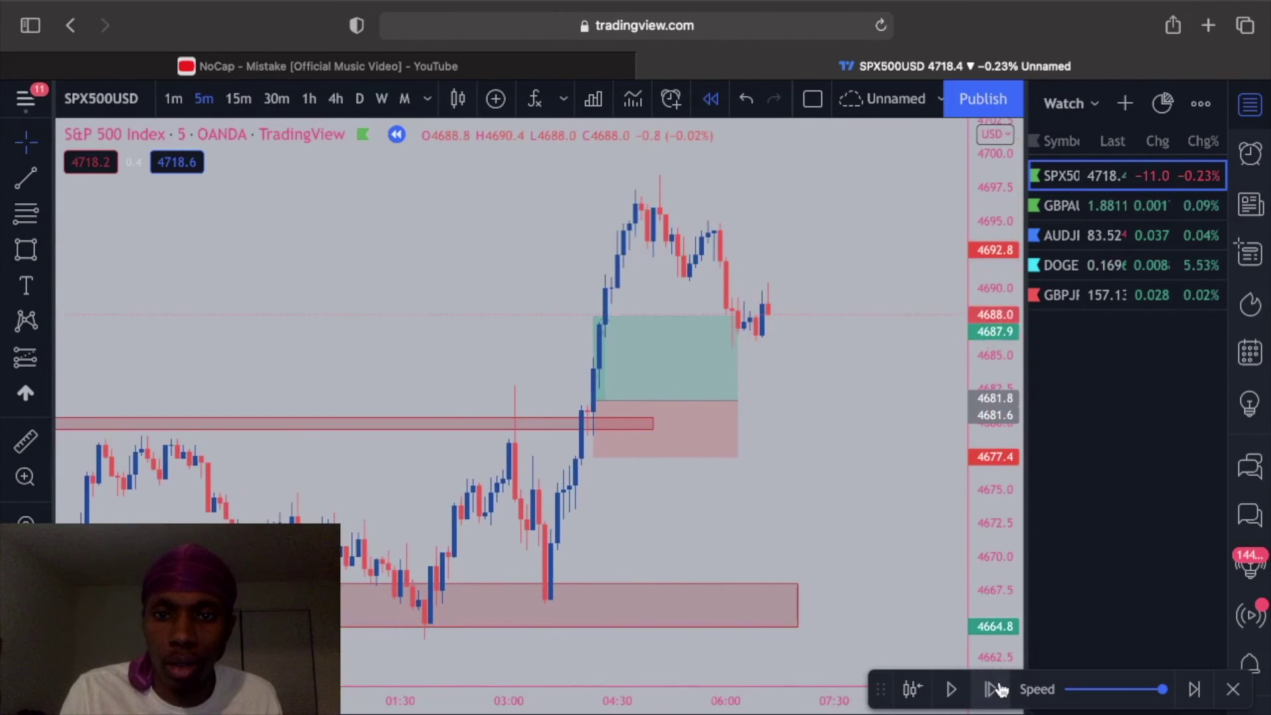
{"action": "left_click", "coordinate": [996, 689]}
{"action": "left_click", "coordinate": [997, 689]}
{"action": "left_click", "coordinate": [997, 689]}
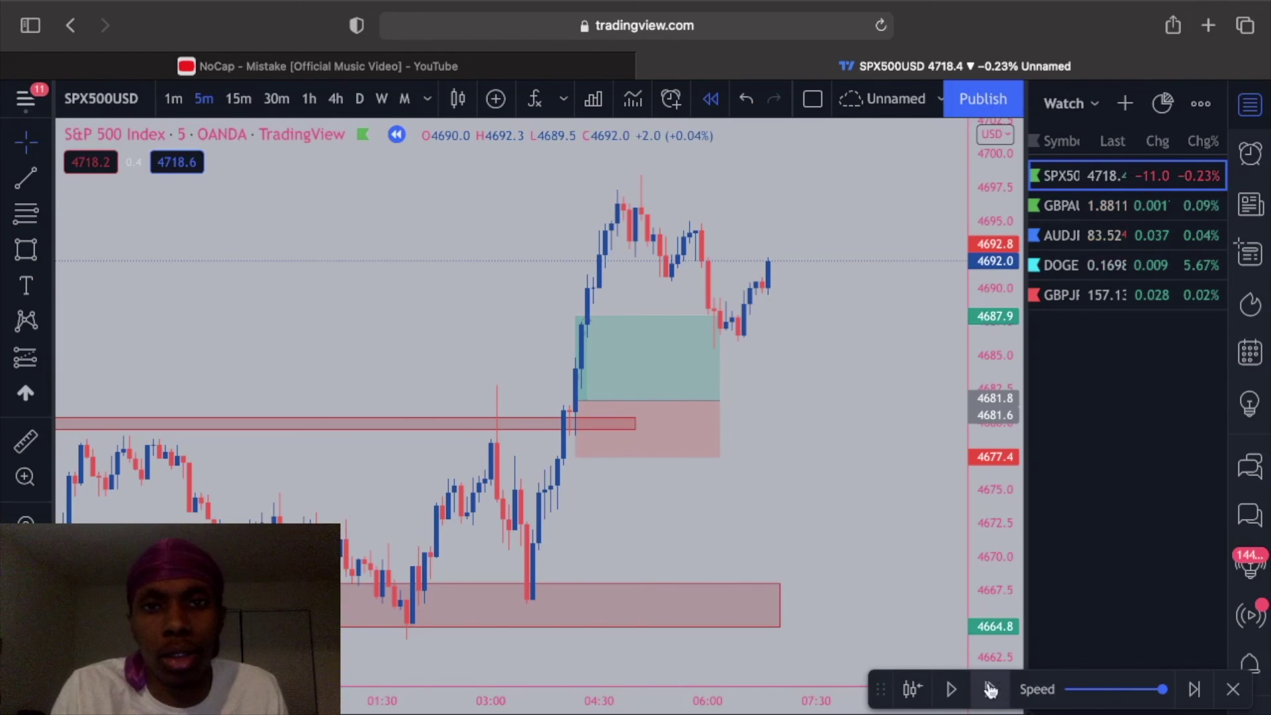
{"action": "mouse_move", "coordinate": [659, 439]}
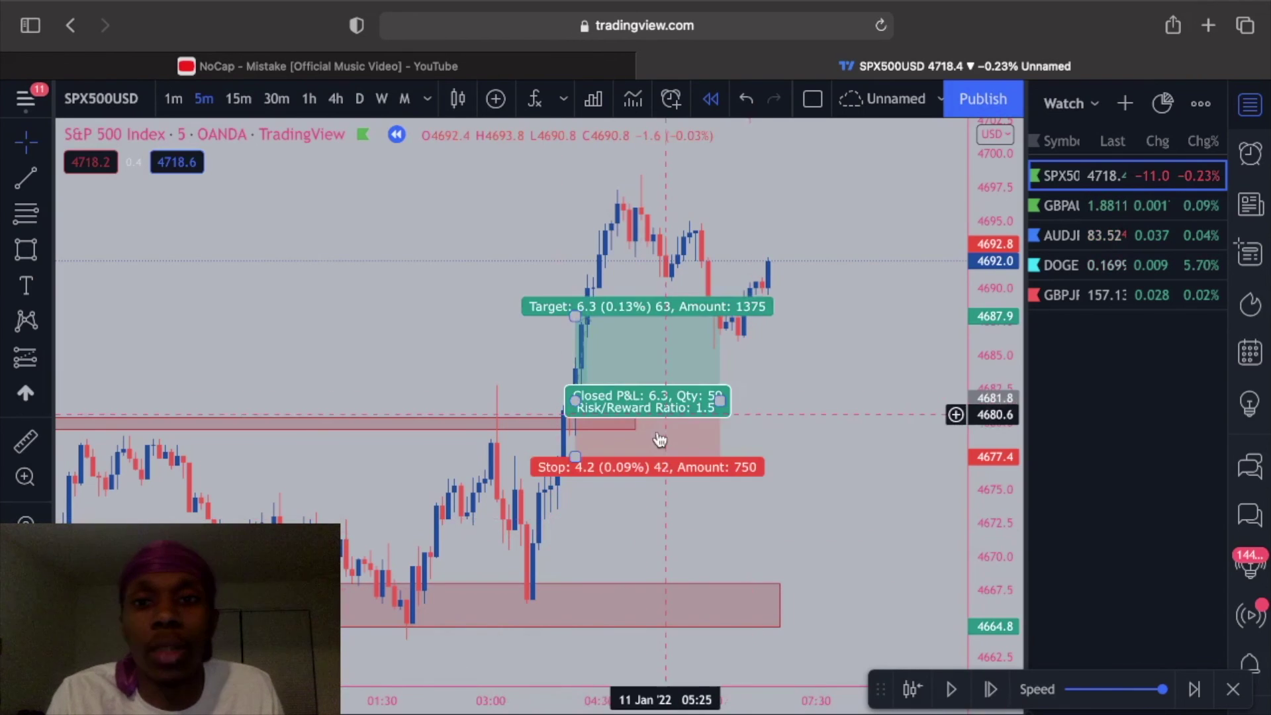